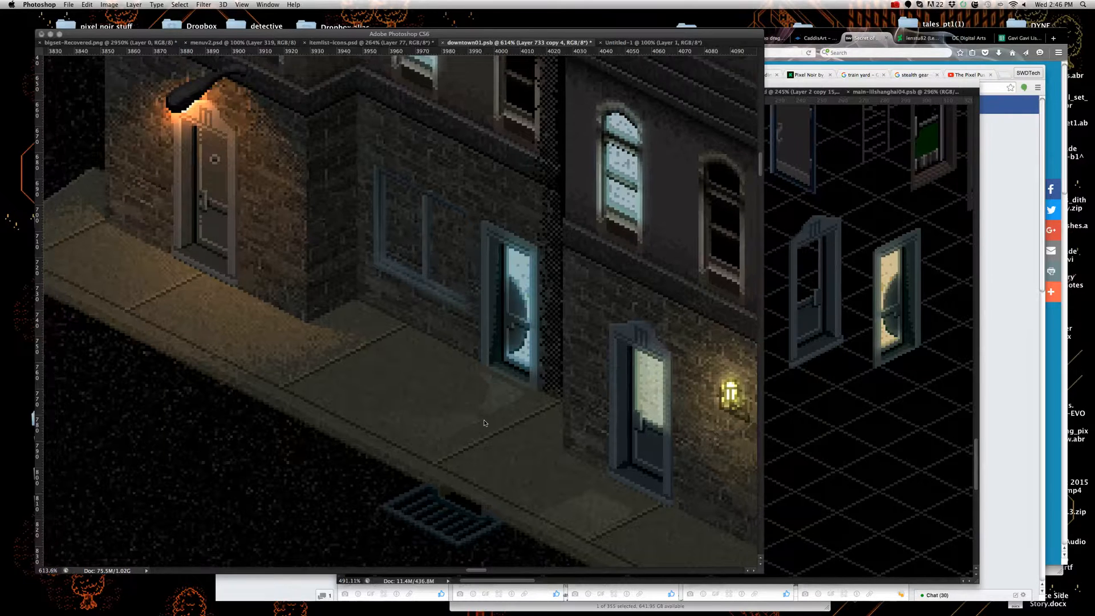
- Select the lit glass layer of the blue-framed door and show the hidden panels
scroll(500, 472, "up", 6)
scroll(501, 463, "down", 2)
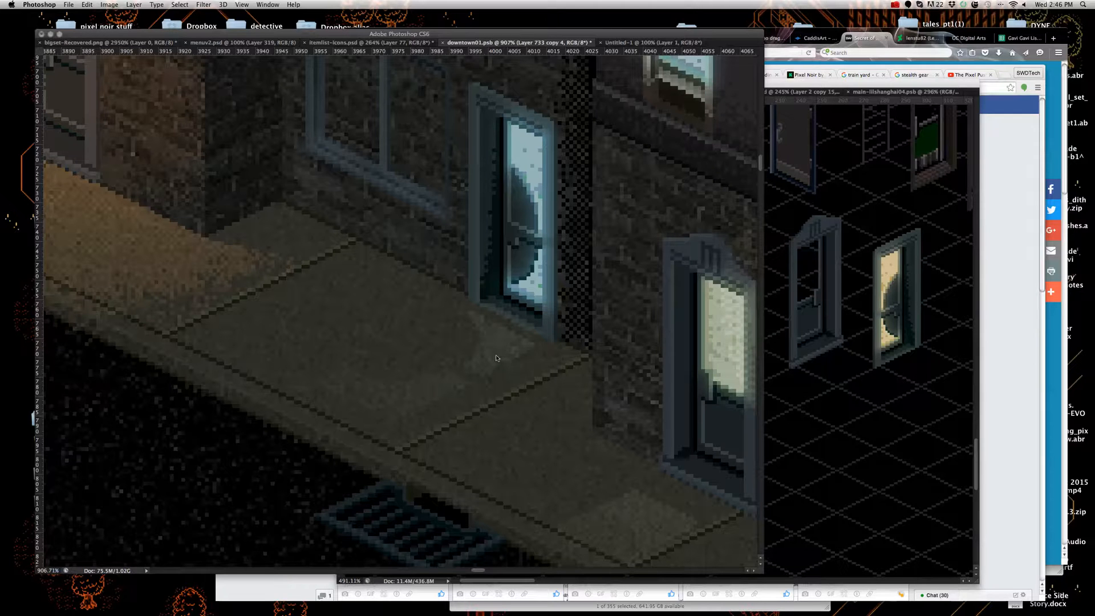
right_click(535, 291)
left_click(535, 289)
key("Tab")
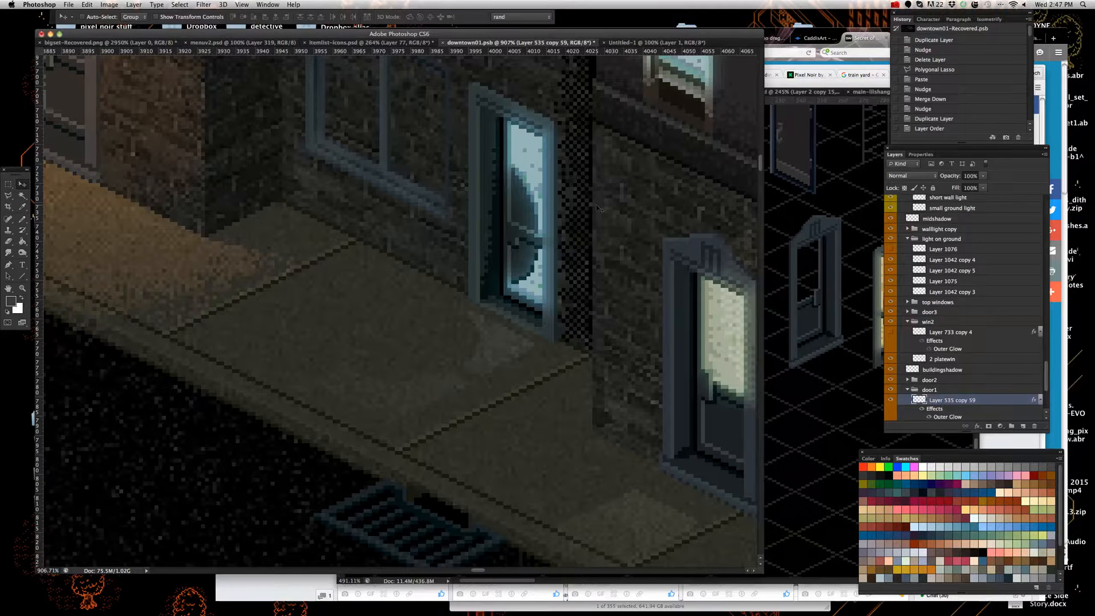
- Nudge the blue-framed door's lit glass layer sideways and back, and down and back, to isolate what it contains
right_click(524, 157)
left_click(524, 157)
key("shift+Right")
key("shift+Right")
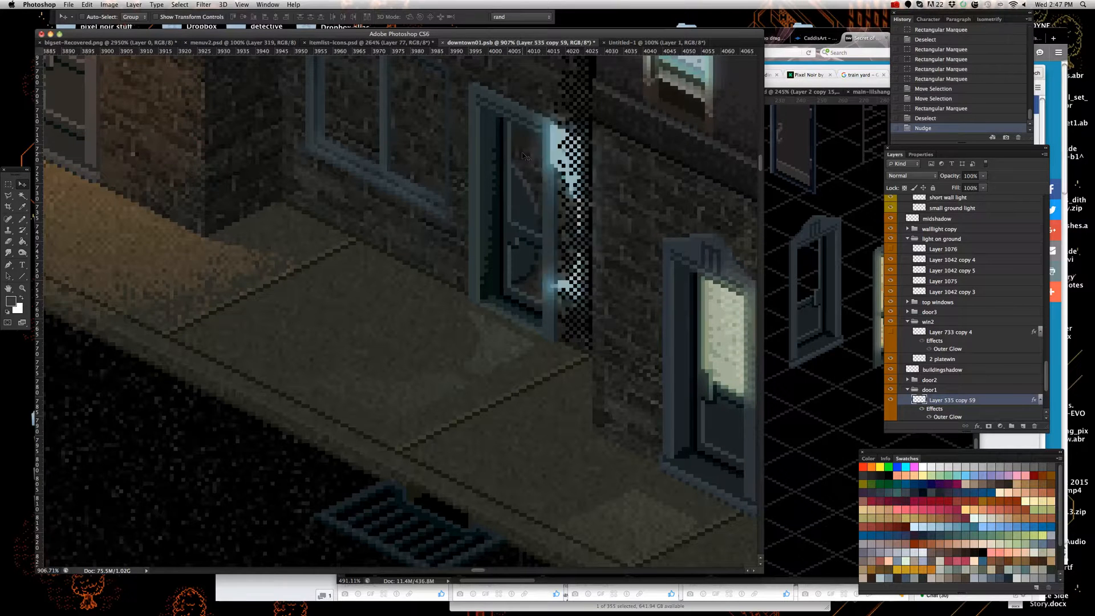
key("shift+Left")
key("shift+Left")
key("shift+Down")
key("shift+Down")
key("shift+Down")
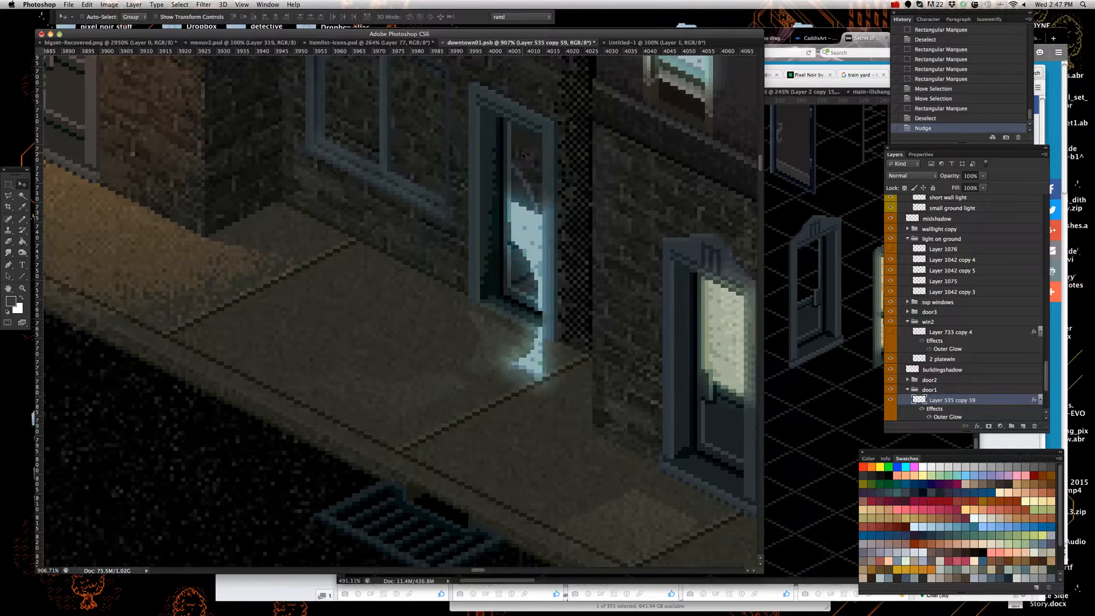
key("shift+Up")
key("shift+Up")
key("shift+Up")
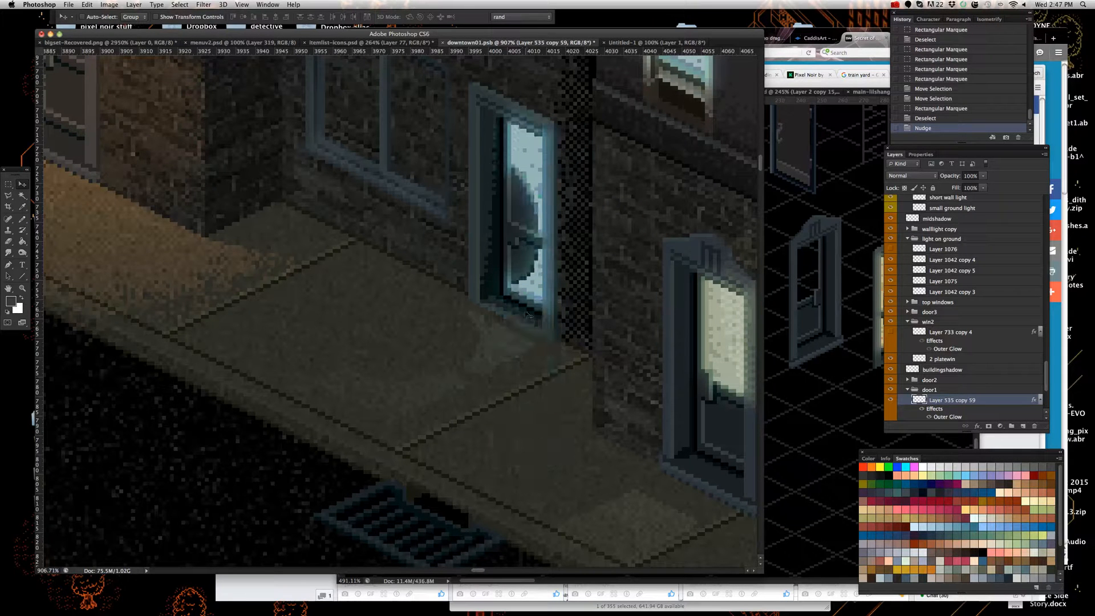
- Select the ground light layer in front of the door and nudge it left, down and back to its place
right_click(501, 344)
left_click(504, 345)
key("shift+Left")
key("shift+Left")
key("shift+Down")
key("shift+Right")
key("shift+Right")
key("shift+Up")
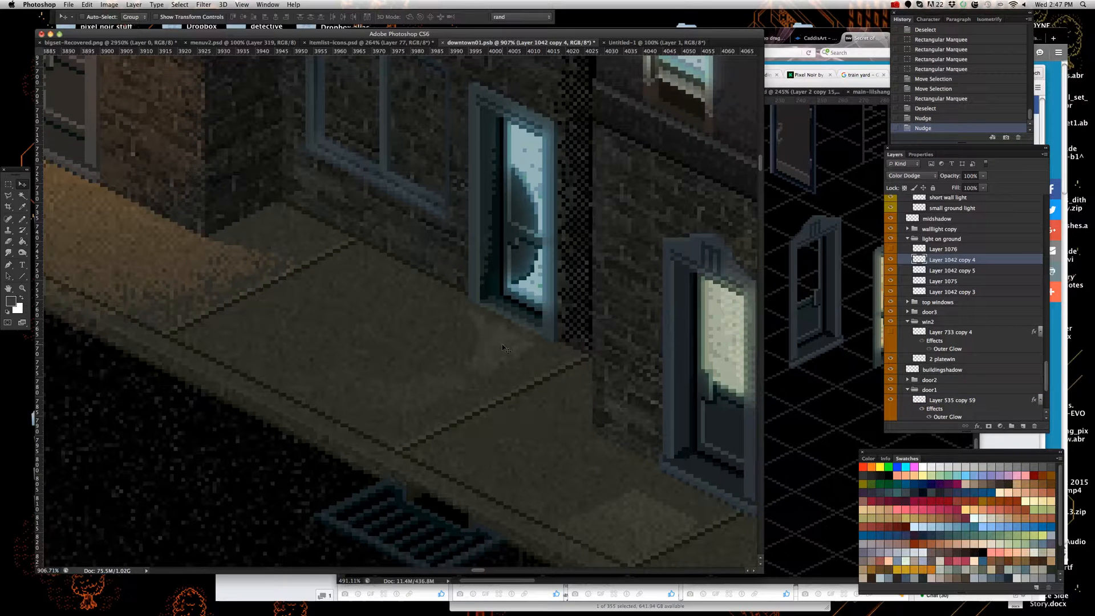
- Select the door1 frame layer and nudge it left and back to its place
right_click(512, 311)
left_click(514, 312)
key("shift+Left")
key("shift+Right")
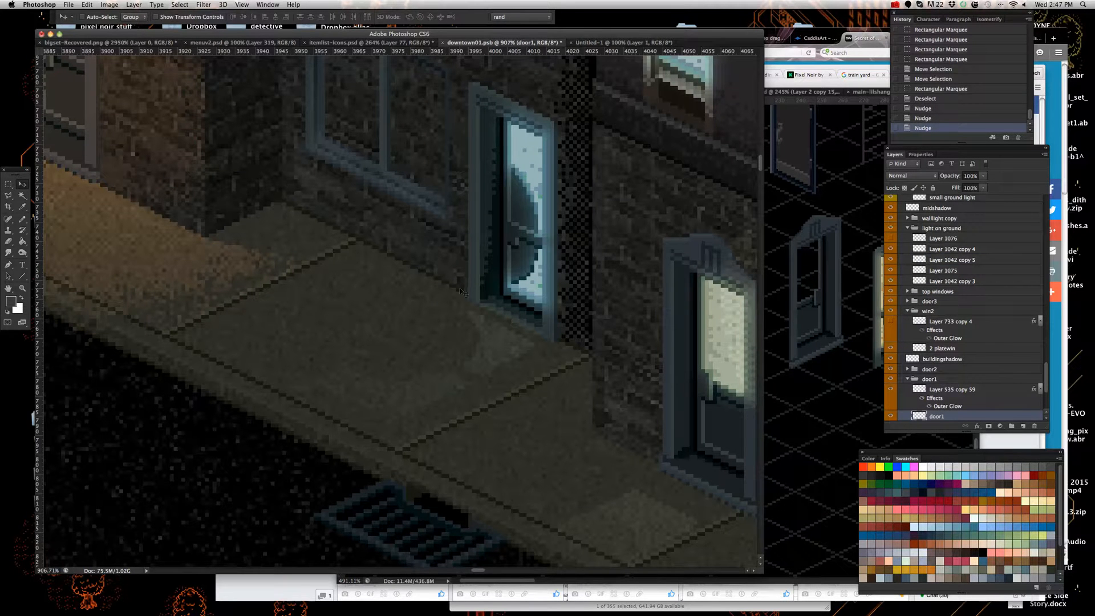
- Examine the 2 platewin window layer and the neighbouring door's lit glass layer by selecting each on the canvas
scroll(462, 292, "up", 2)
scroll(355, 183, "down", 2)
scroll(354, 183, "up", 5)
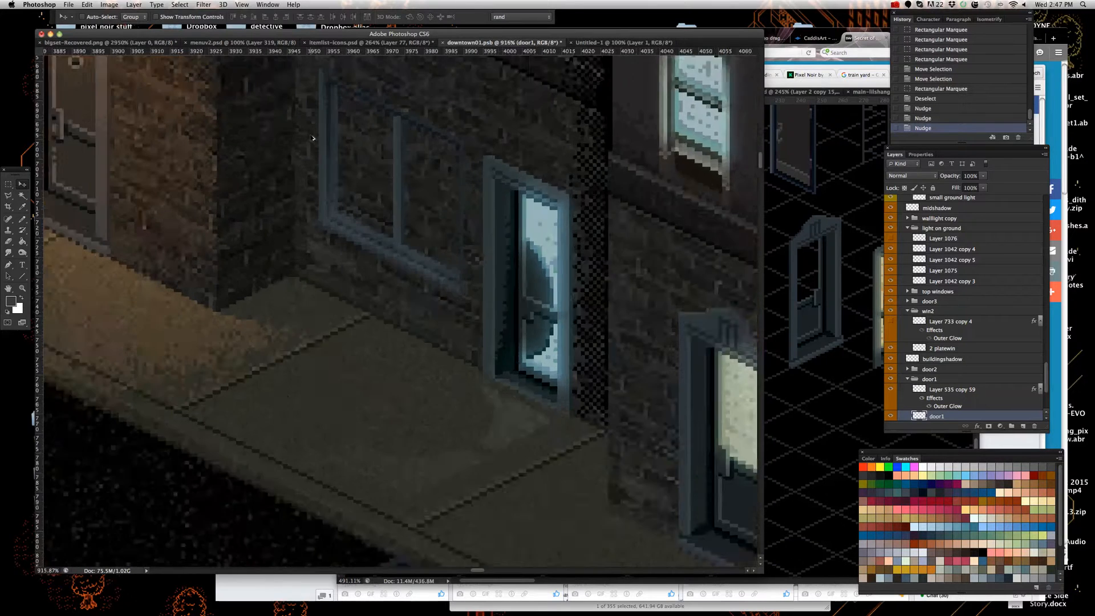
scroll(426, 272, "up", 1)
right_click(431, 326)
left_click(433, 325)
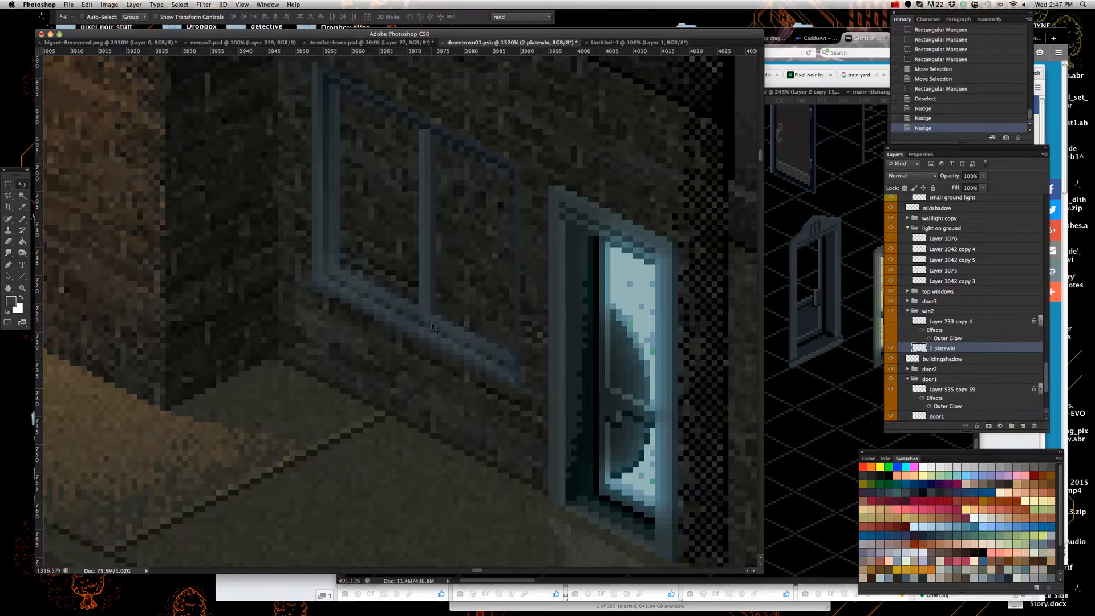
right_click(637, 288)
left_click(639, 288)
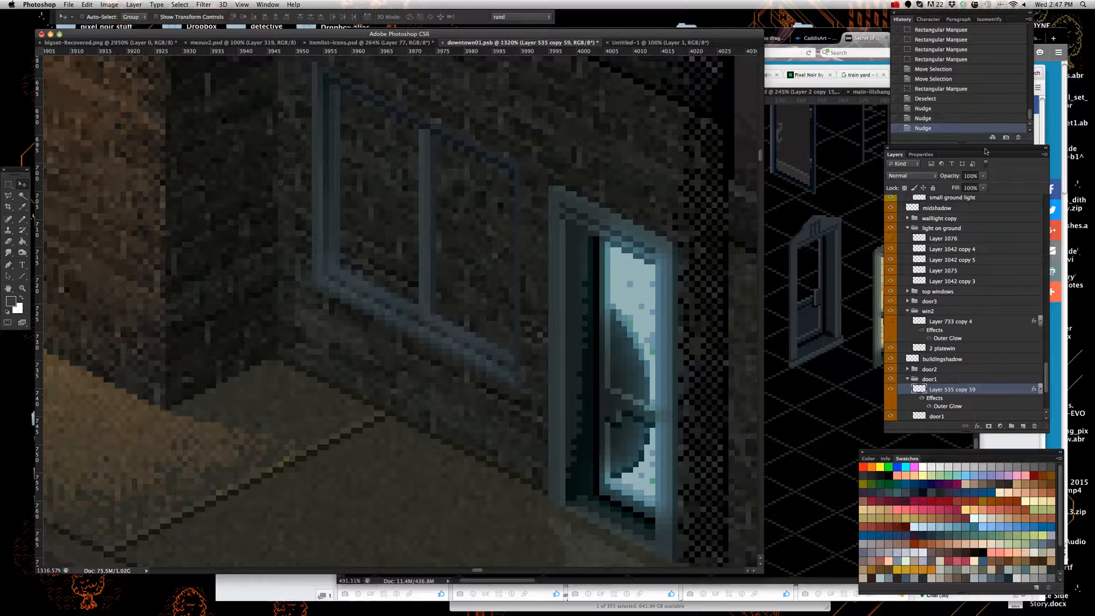
- Move the Layers panel closer to the canvas and enlarge it
left_click_drag(985, 152, 912, 154)
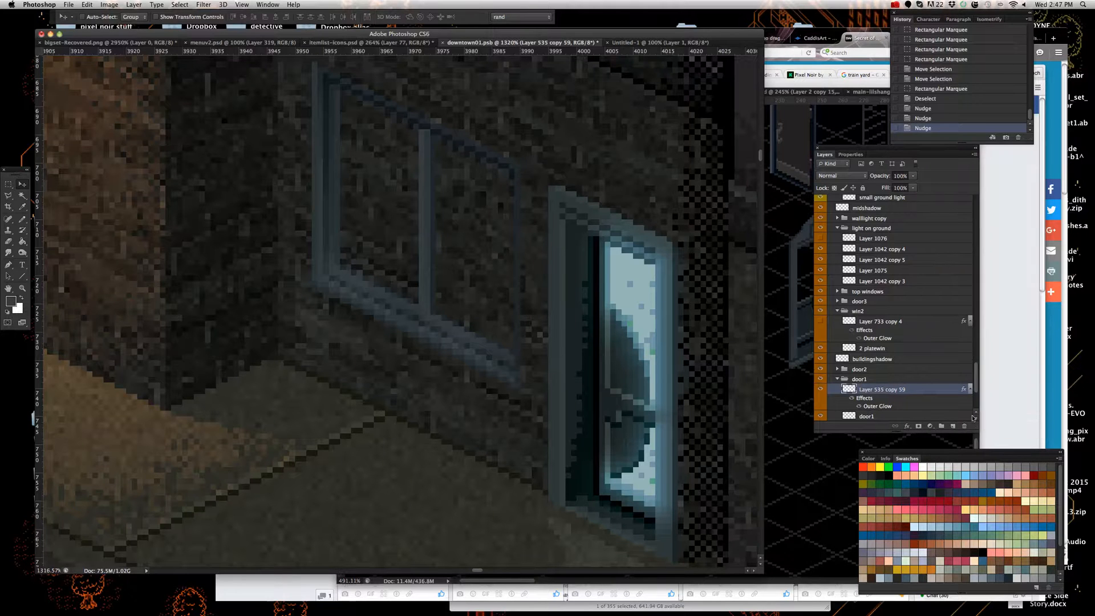
left_click_drag(975, 426, 1055, 449)
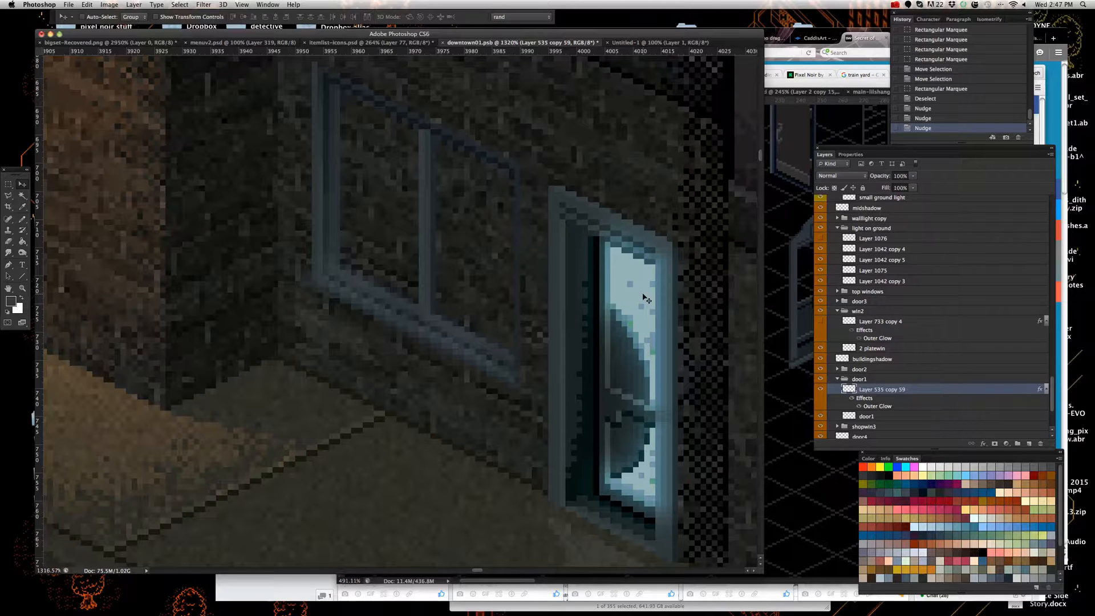
- Duplicate the door's lit glass layer, Layer 535 copy 59, and disable the copy's layer effects
scroll(647, 297, "down", 1)
scroll(648, 297, "down", 2)
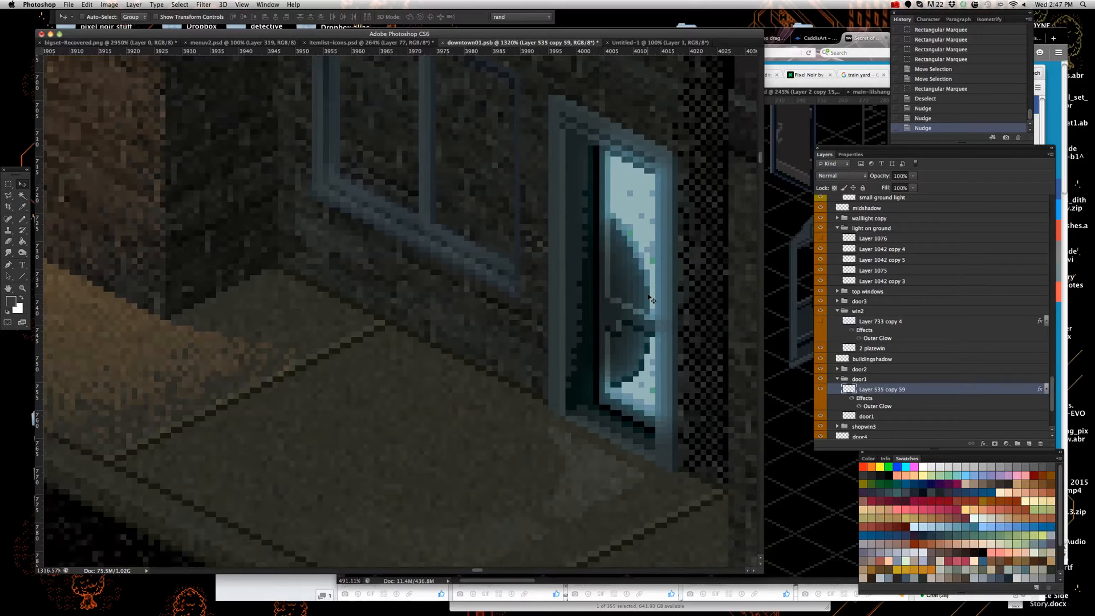
scroll(650, 297, "down", 1)
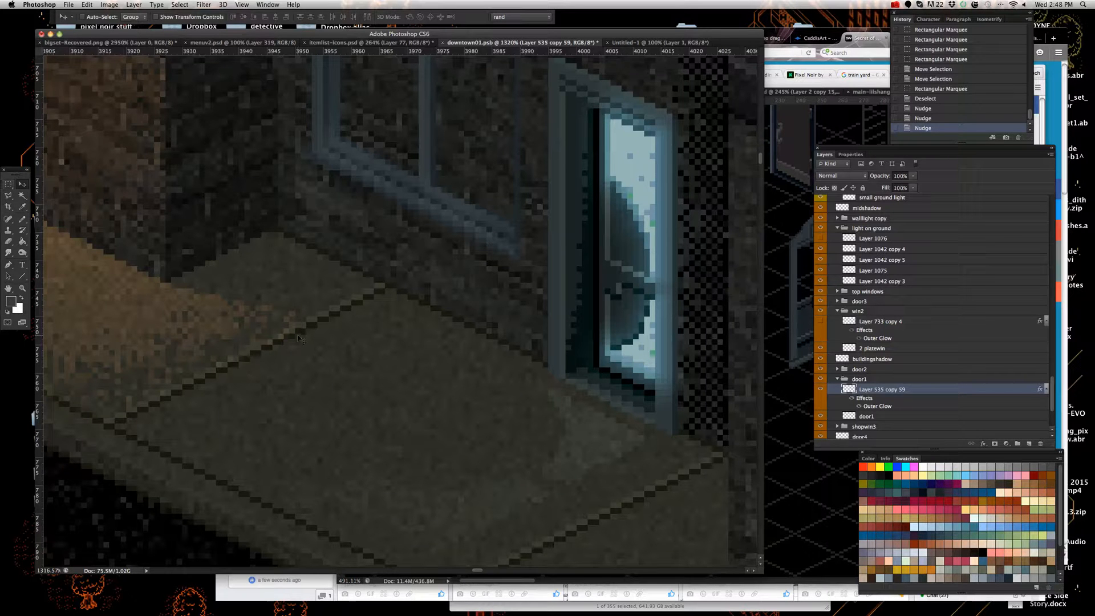
scroll(428, 363, "down", 3)
scroll(459, 341, "up", 2)
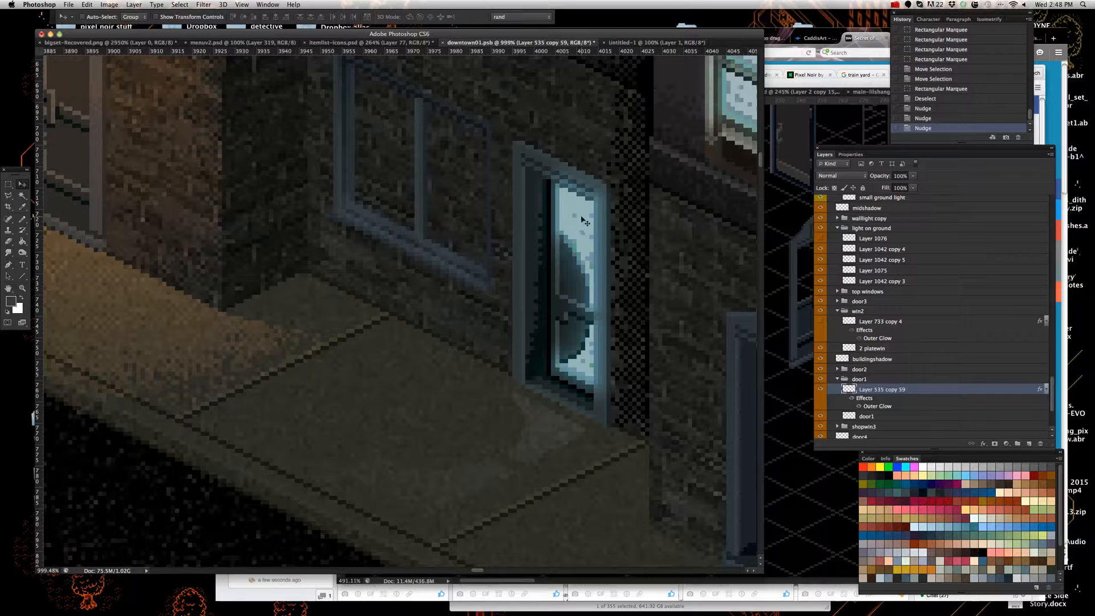
right_click(581, 219)
left_click(583, 219)
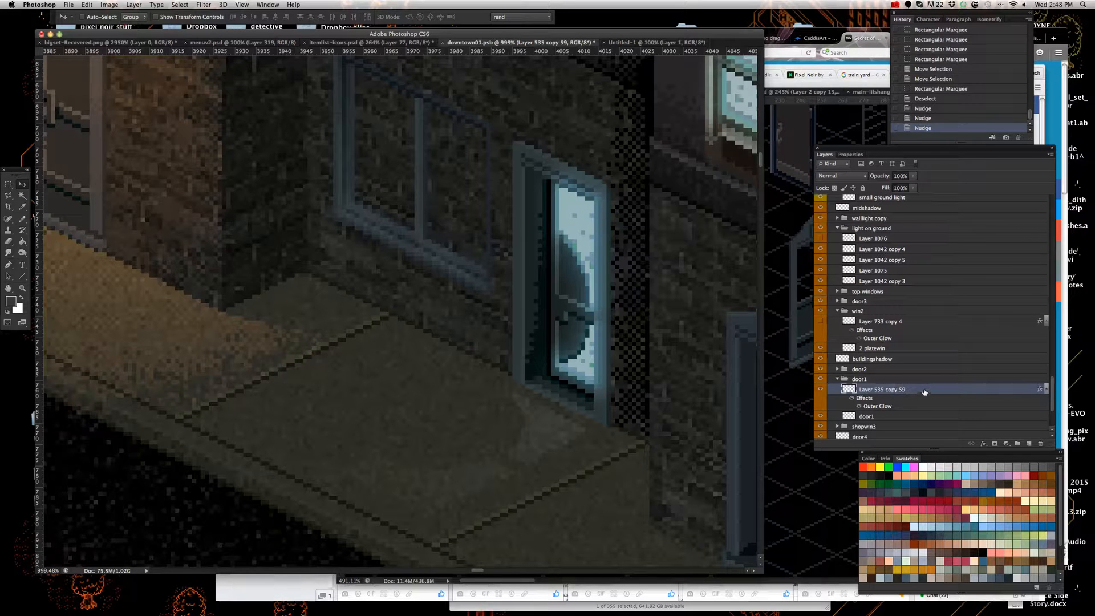
right_click(925, 390)
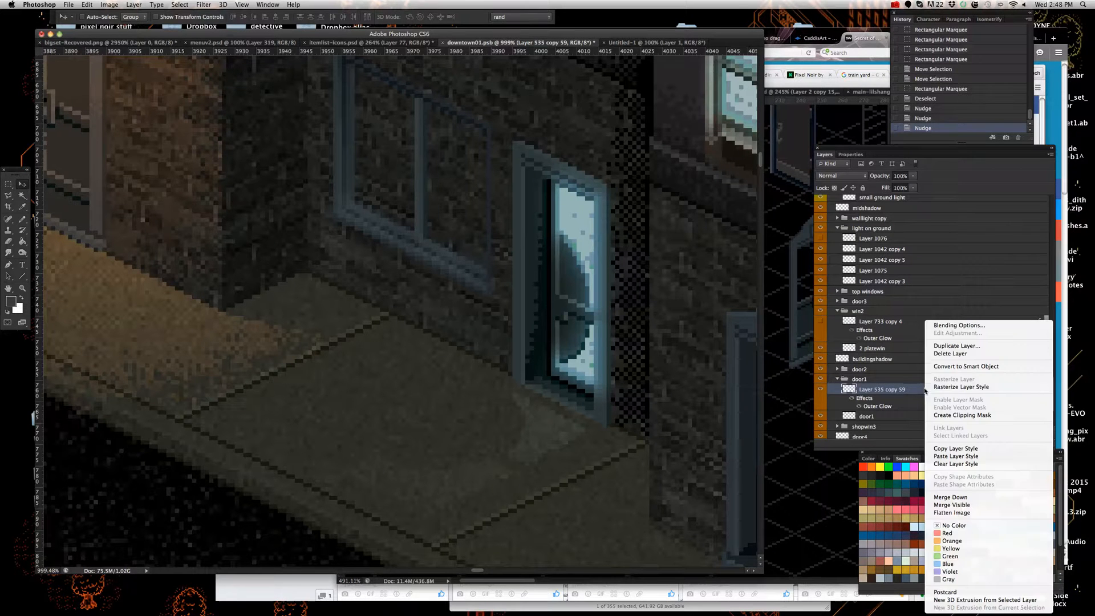
left_click(954, 346)
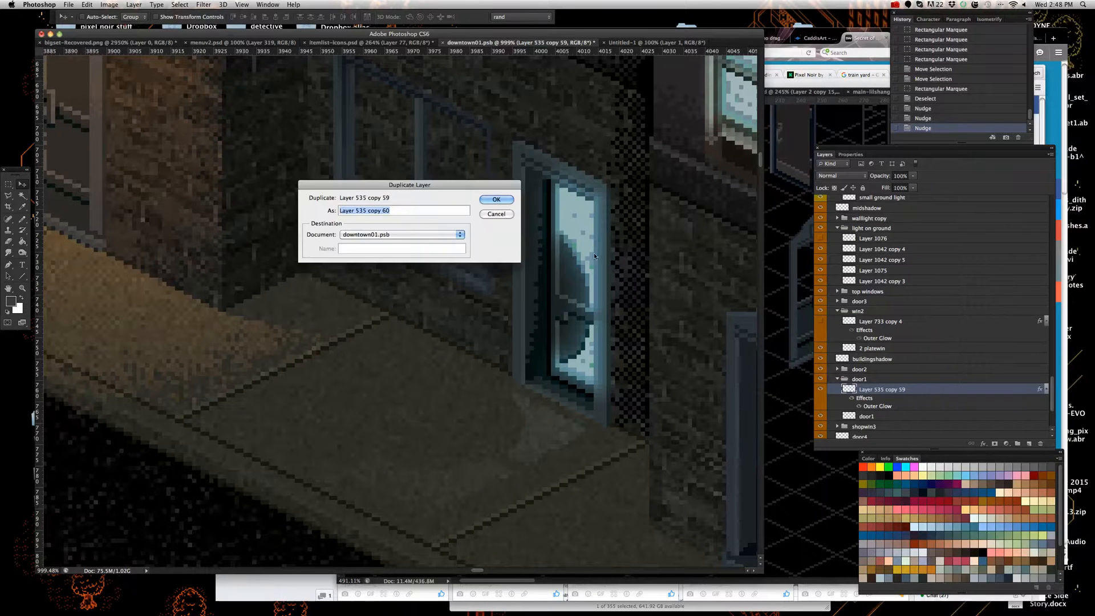
key("Return")
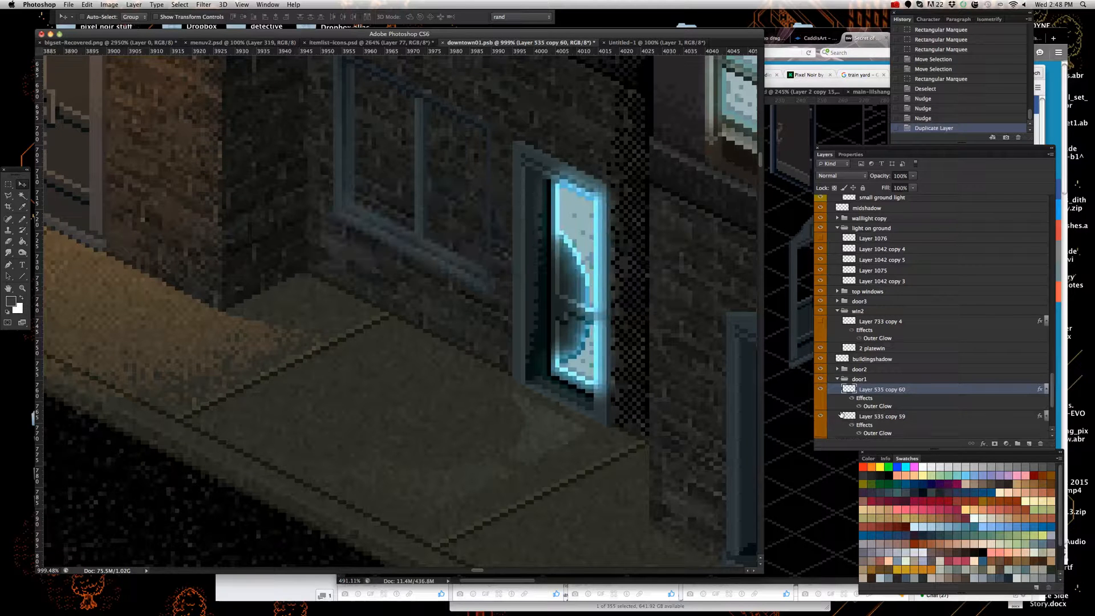
scroll(861, 385, "down", 1)
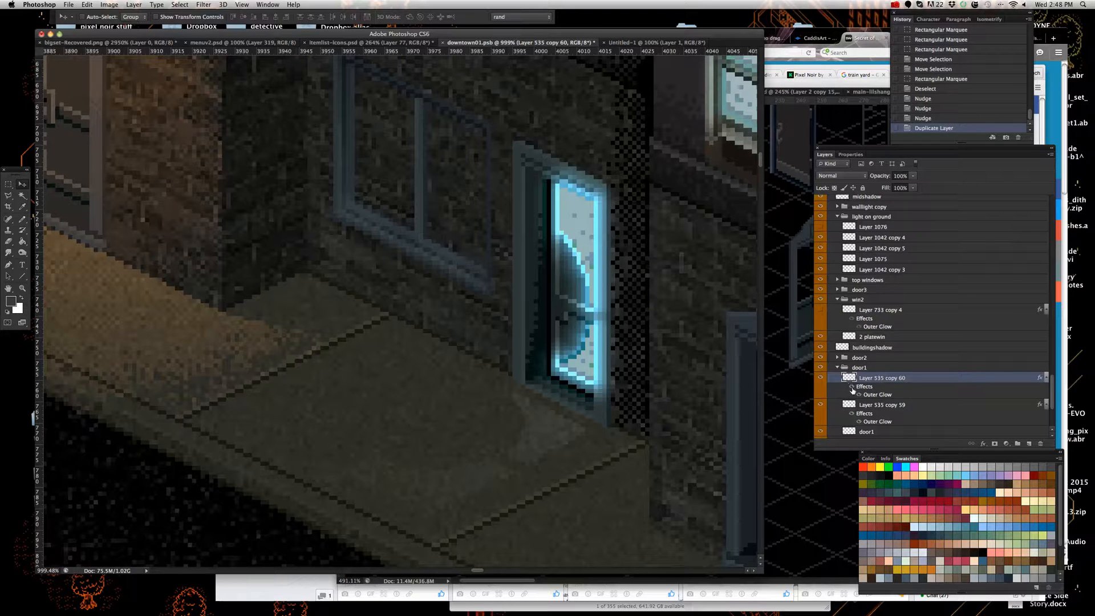
left_click(852, 387)
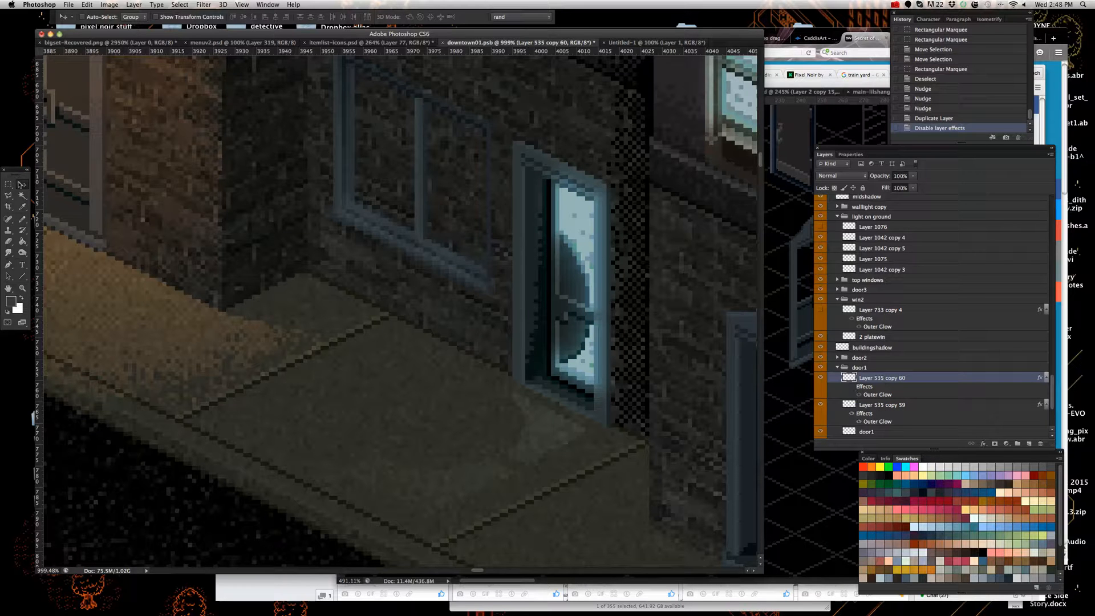
- Nudge the duplicated glass up and to the left until it lies over the left pane of the plate window
key("shift+Left")
key("shift+Left")
key("shift+Left")
key("shift+Left")
key("shift+Up")
key("shift+Up")
key("shift+Left")
key("shift+Up")
key("shift+Up")
key("shift+Up")
key("shift+Right")
key("shift+Left")
key("shift+Down")
key("shift+Right")
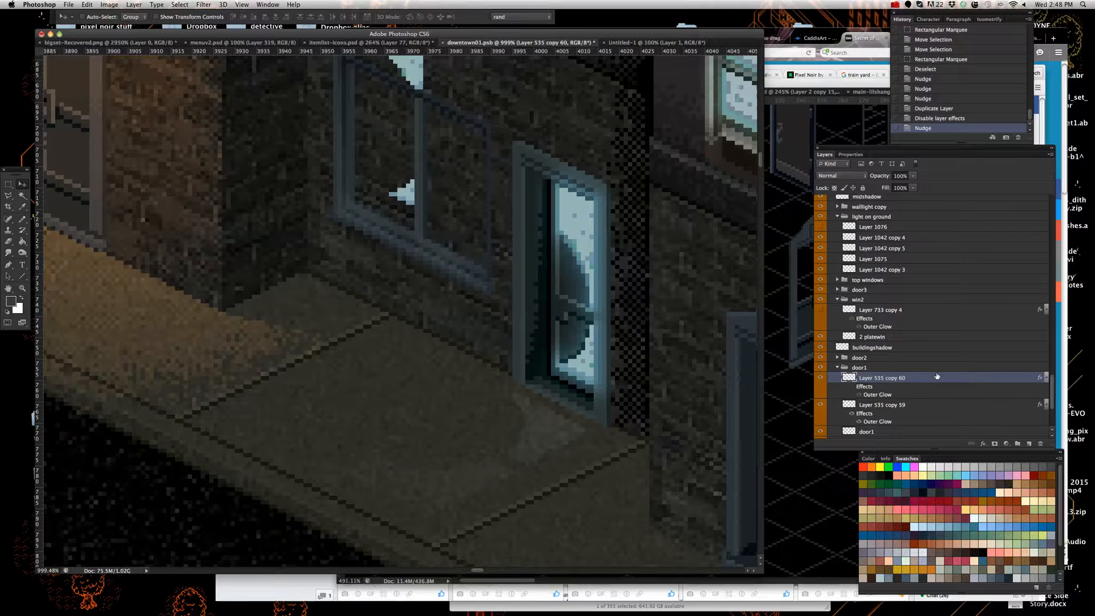
- Move the duplicated glass layer into the win2 group directly below 2 platewin, and check both layers on the canvas
left_click_drag(937, 379, 934, 342)
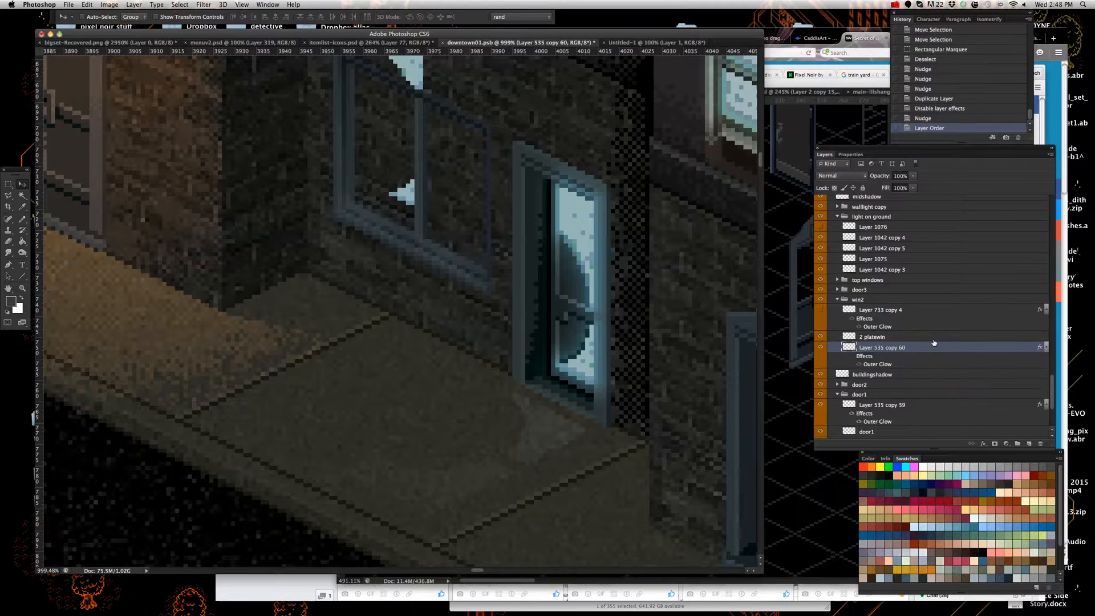
scroll(411, 285, "up", 4)
right_click(406, 178)
left_click(407, 177)
right_click(421, 149)
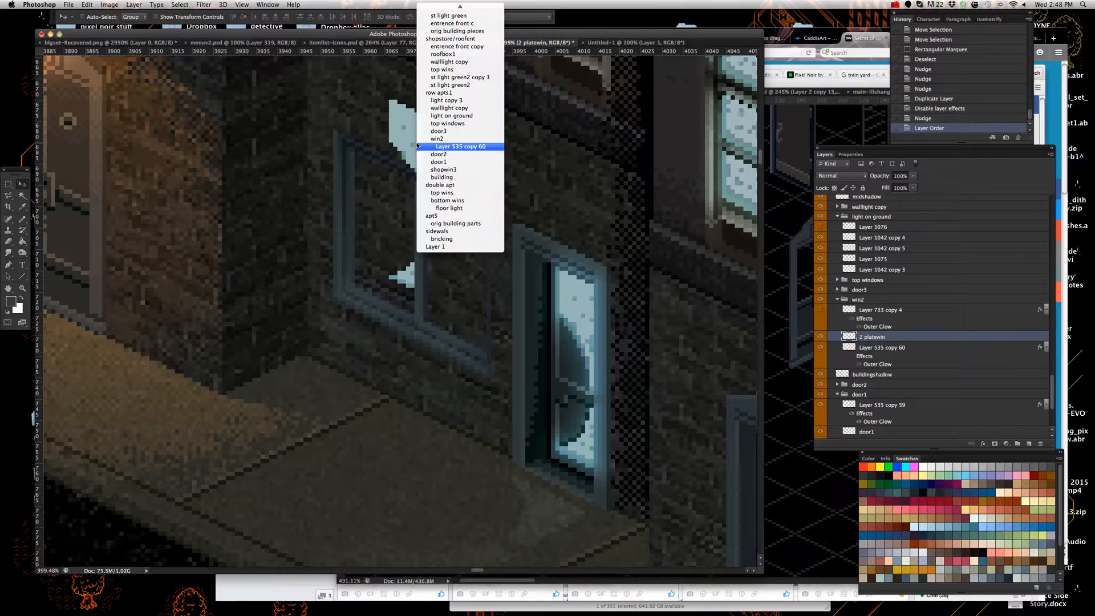
left_click(421, 149)
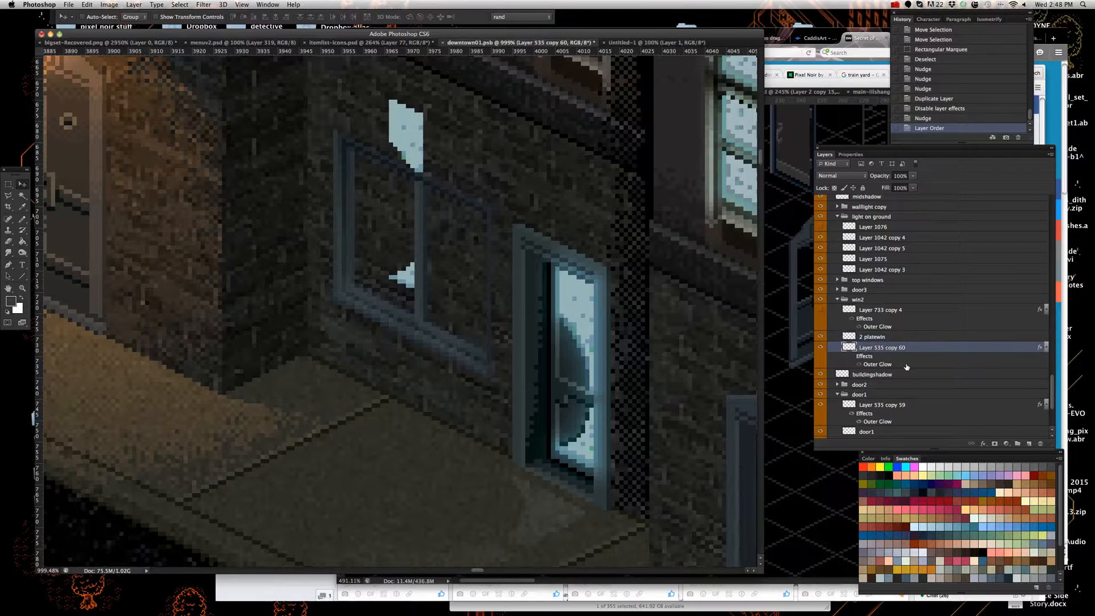
- Reorder the duplicated glass layer above 2 platewin within the win2 group
left_click(901, 339)
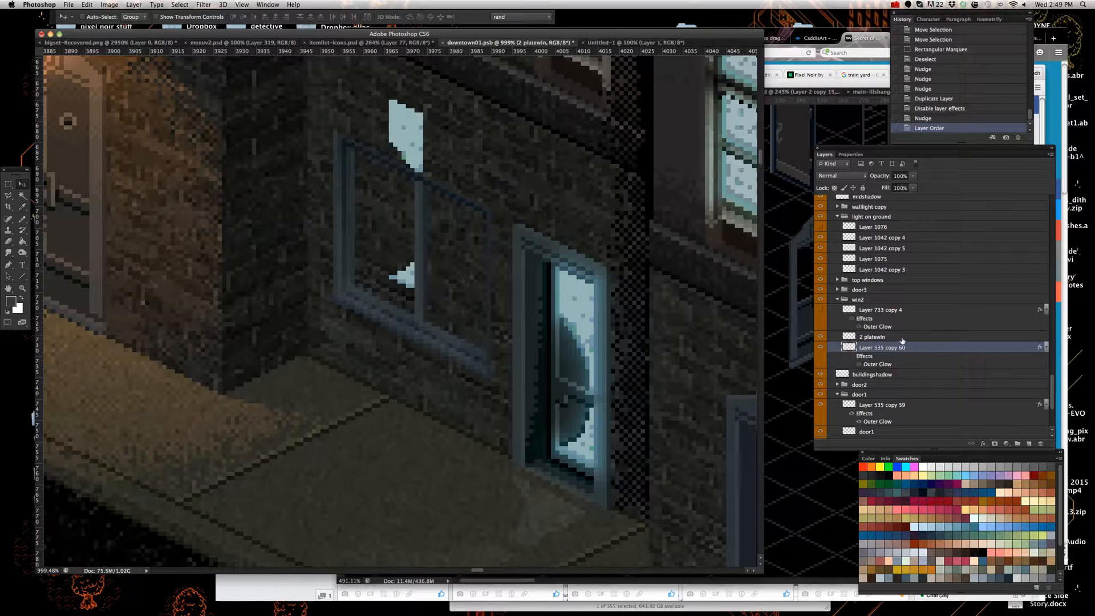
left_click(946, 347)
left_click_drag(951, 349, 951, 333)
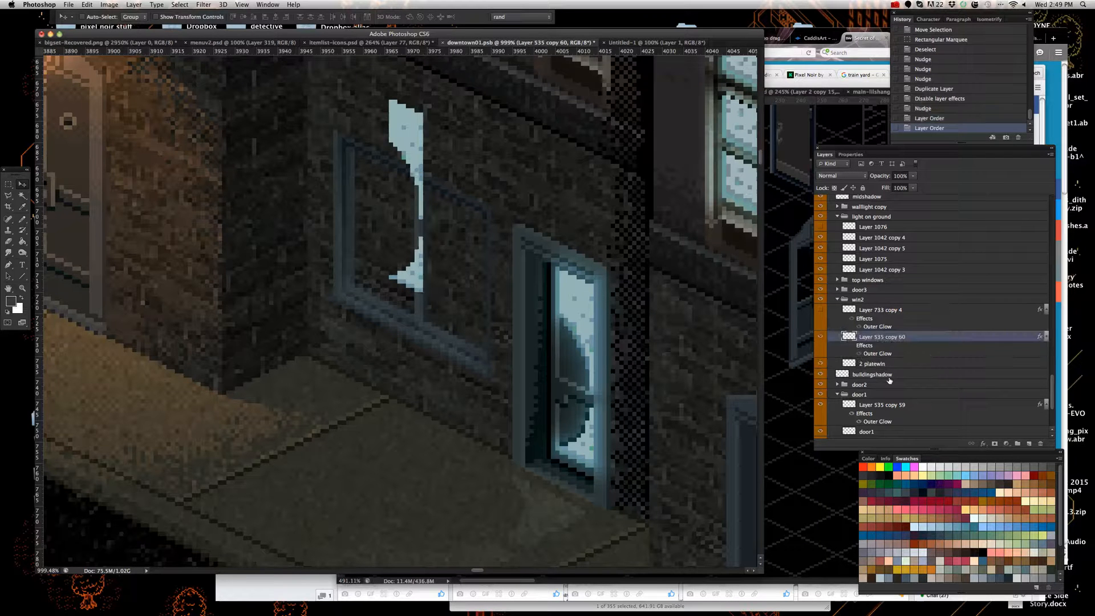
- Toggle the visibility of the 2 platewin layer and the duplicated glass layer to compare them
left_click(871, 366)
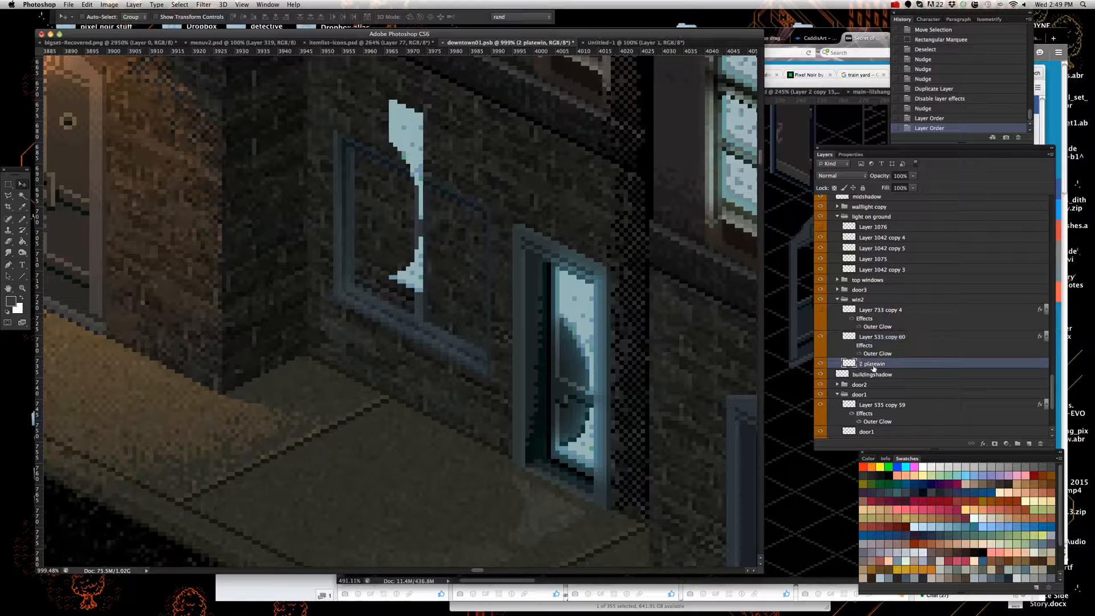
left_click(822, 364)
left_click(821, 364)
left_click(821, 363)
left_click(821, 363)
left_click(820, 338)
left_click(819, 338)
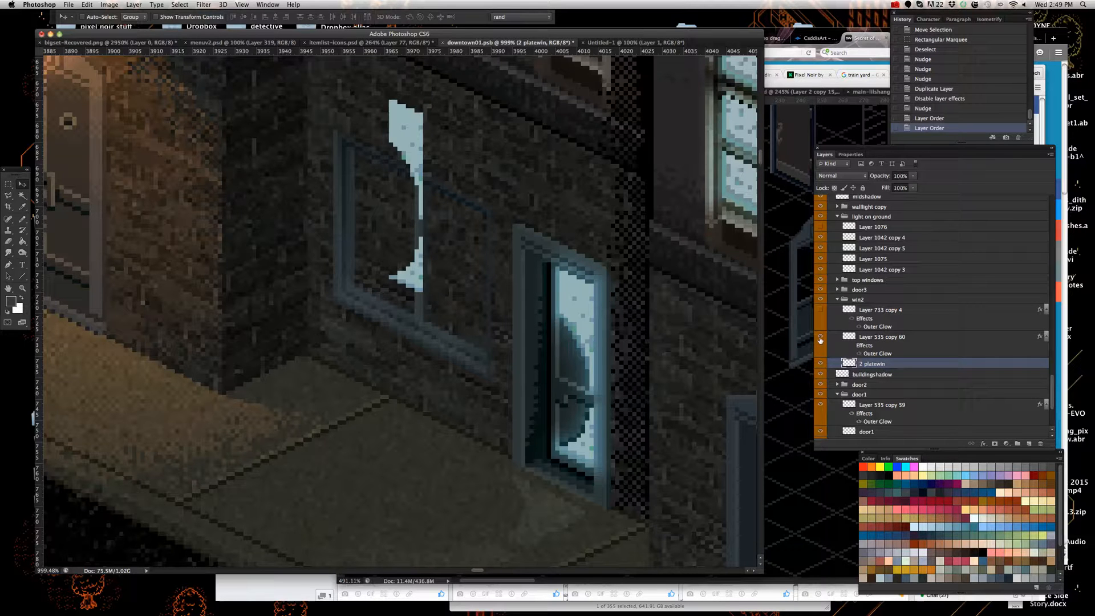
- Nudge the duplicated glass layer 5 pixels left and 3 pixels down inside the window's left pane
left_click(916, 340)
left_click_drag(355, 238, 436, 299)
right_click(500, 342)
key("Escape")
key("Left")
key("Left")
key("Down")
key("Down")
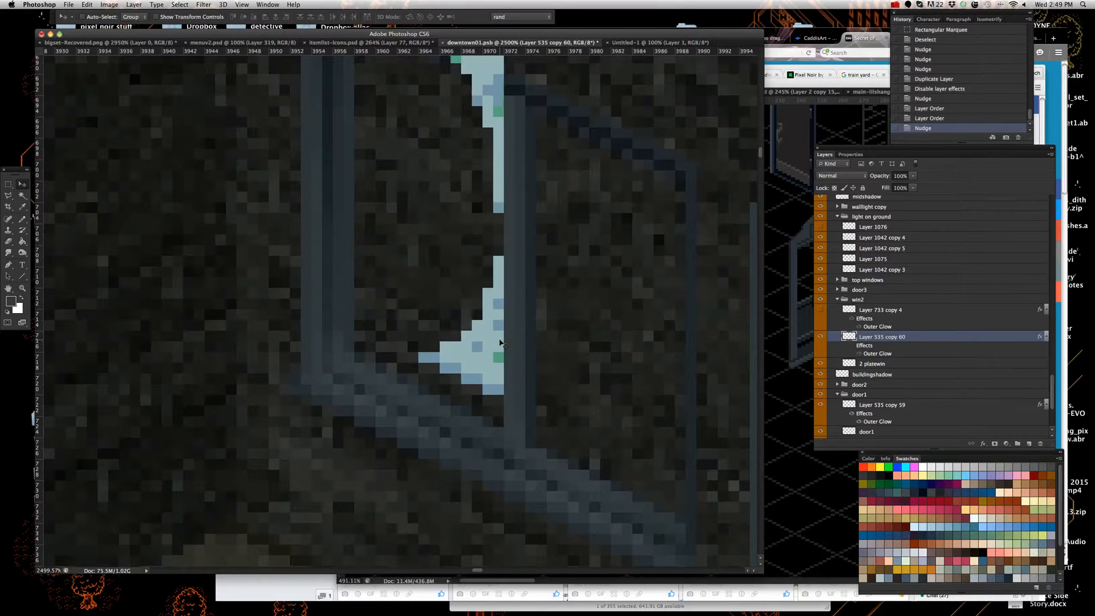
key("Left")
key("Left")
key("Left")
key("Down")
scroll(461, 340, "down", 5)
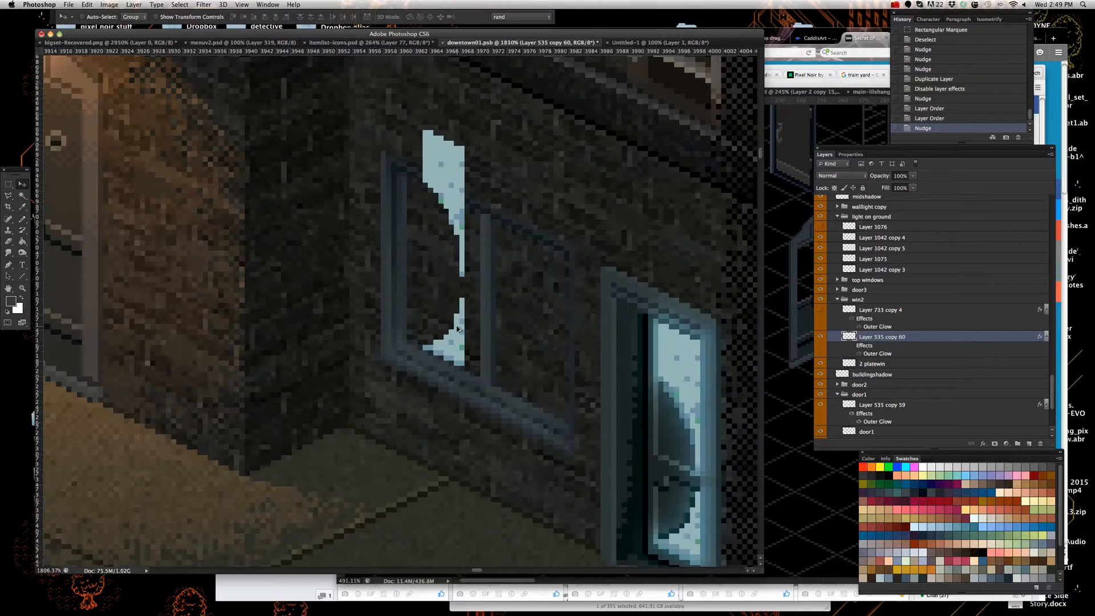
- Lasso the upper piece of the duplicated glass with the Polygonal Lasso, delete it, and clear the selection
scroll(367, 222, "up", 5)
key("l")
left_click(535, 352)
left_click(388, 336)
left_click(385, 90)
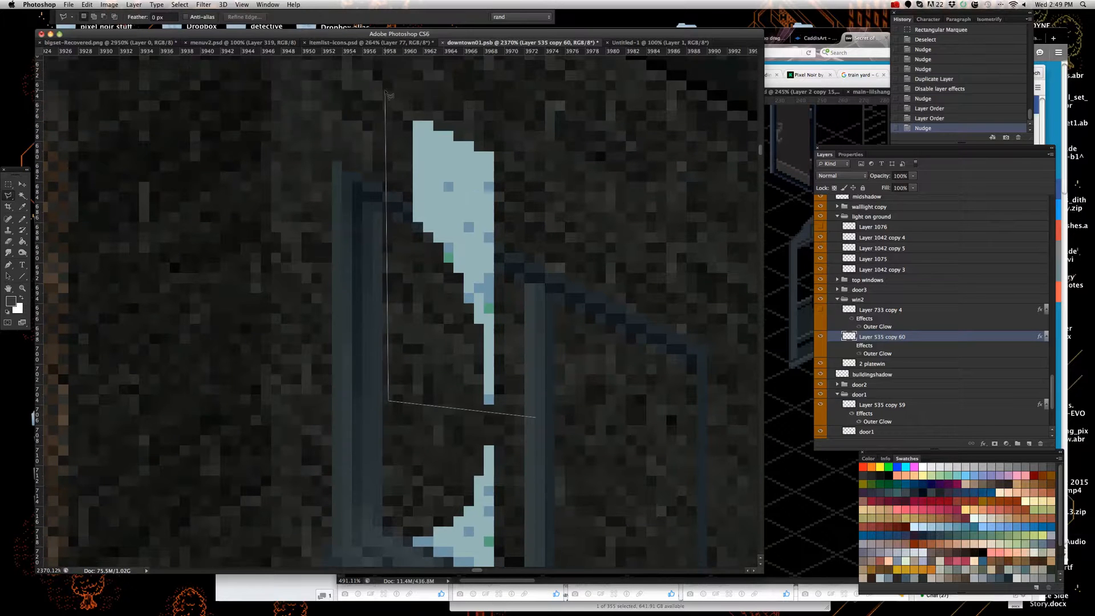
left_click(595, 168)
double_click(571, 373)
key("Delete")
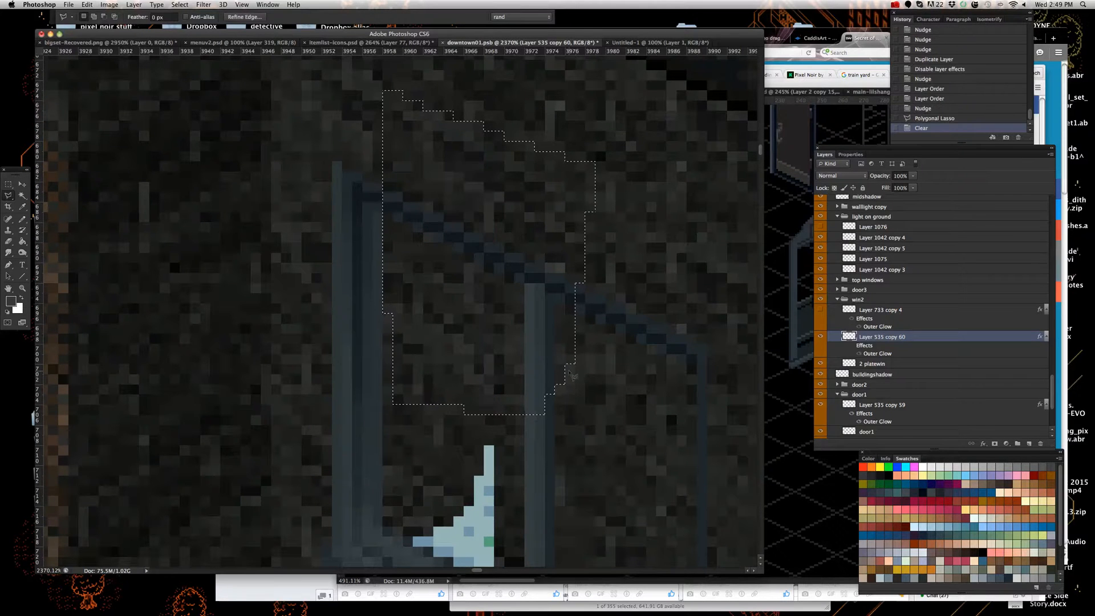
key("super+d")
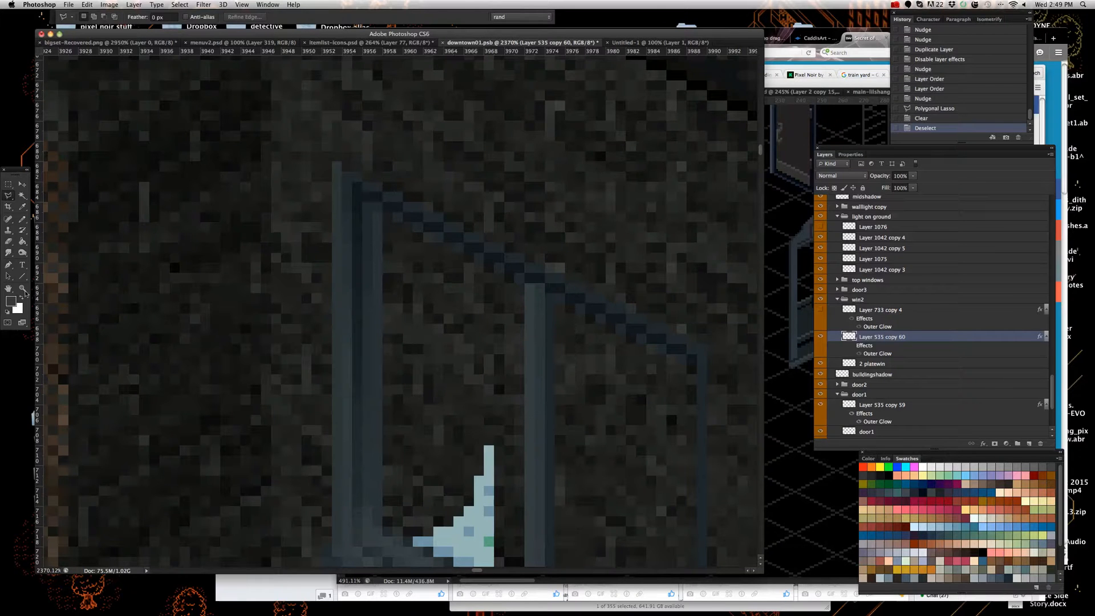
- Sample the blue from the remaining glass piece and draw the left pane's lower and left edges with the Pencil
left_click(23, 218)
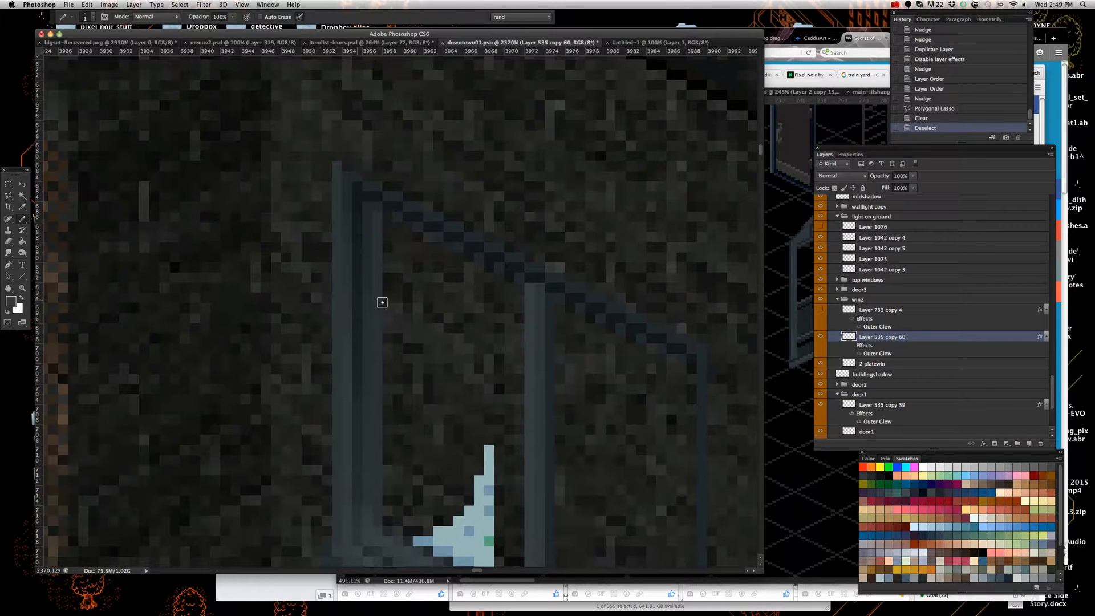
scroll(381, 300, "down", 5)
scroll(486, 357, "up", 3)
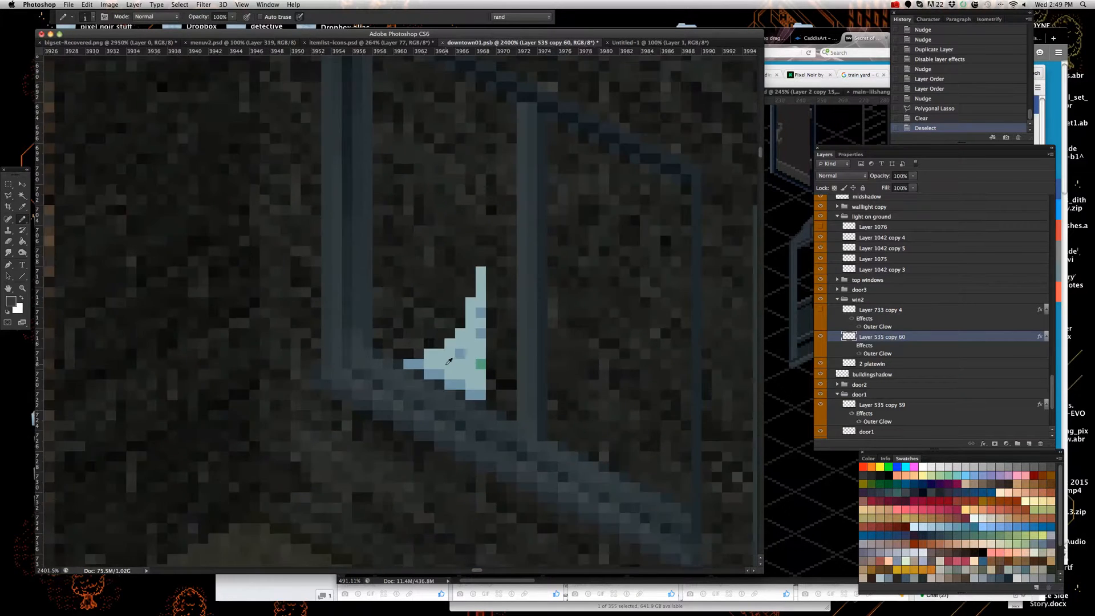
left_click(458, 385, "alt")
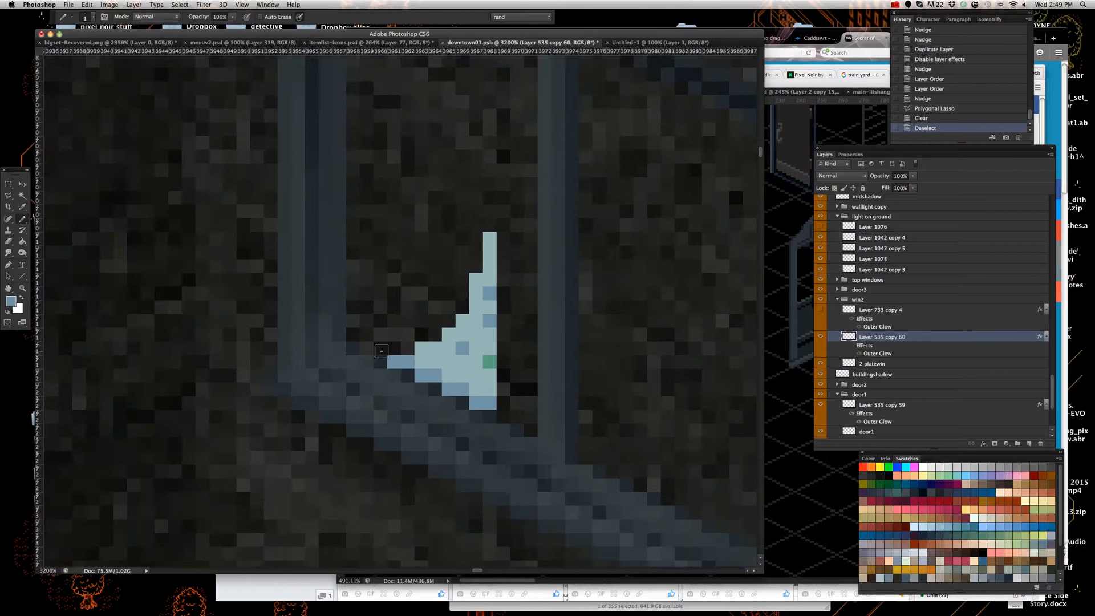
left_click(370, 346)
left_click(355, 333)
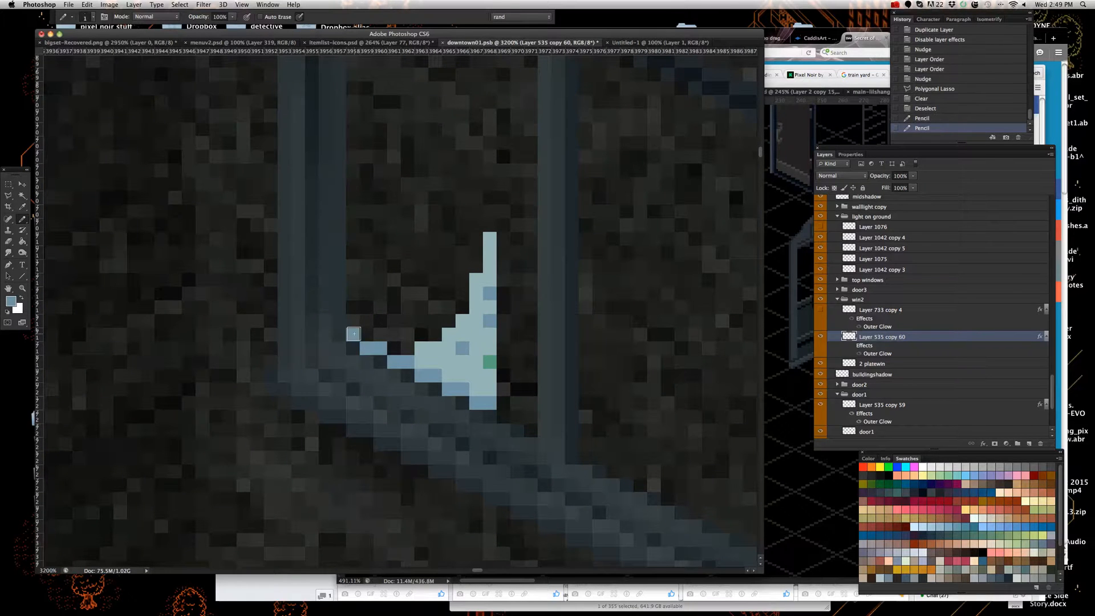
scroll(354, 333, "up", 8)
left_click(352, 261, "shift")
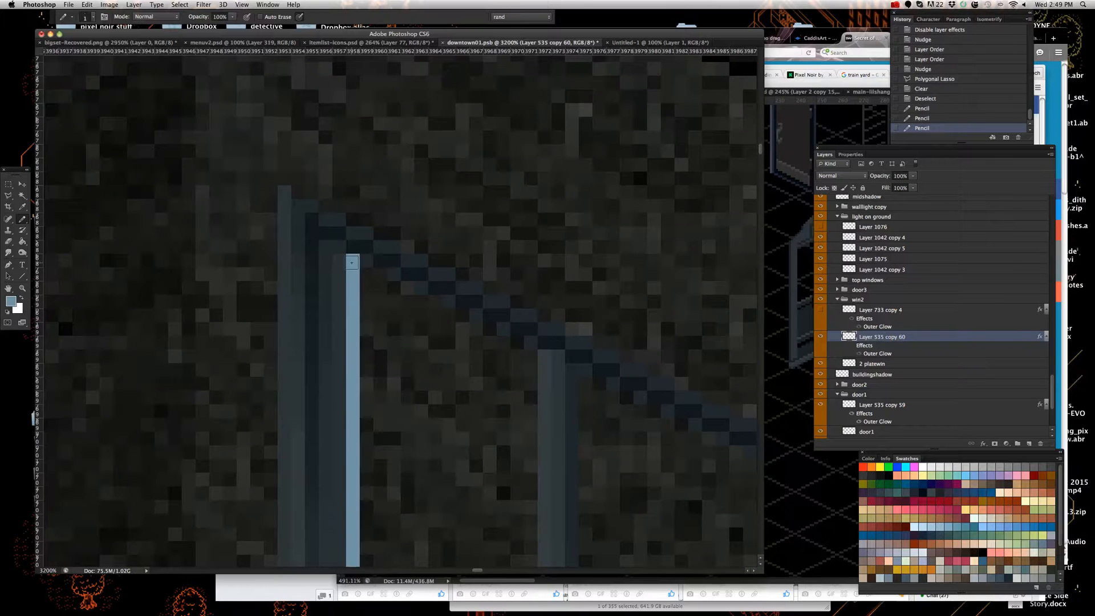
scroll(391, 307, "down", 8)
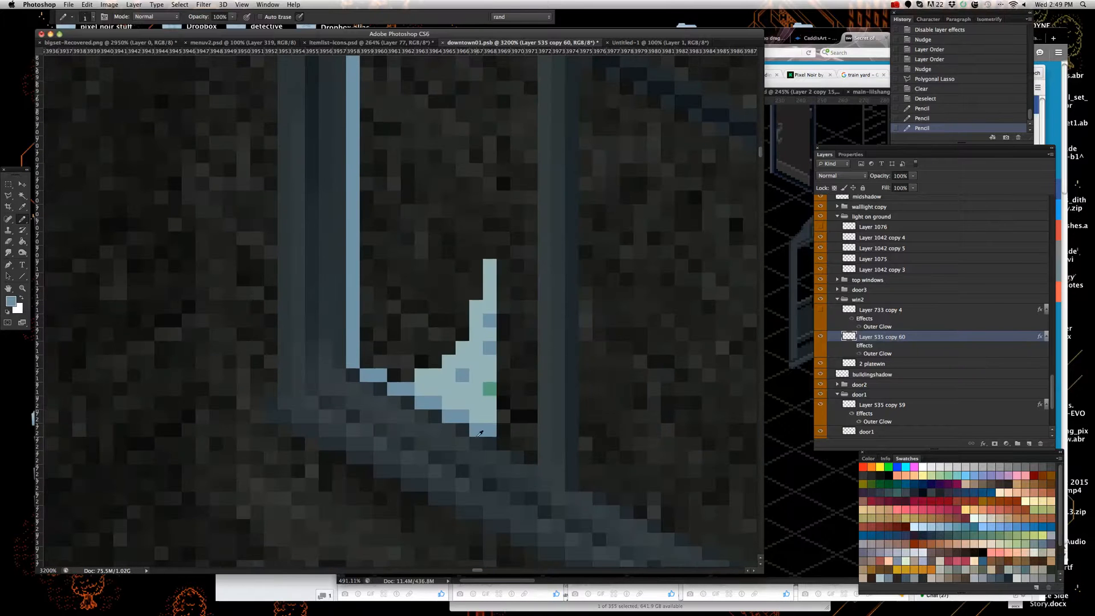
left_click(508, 442)
left_click(527, 450)
- Draw the left pane's right and top edges in the pale glass colour with straight Pencil lines
left_click(530, 442)
scroll(528, 440, "up", 10)
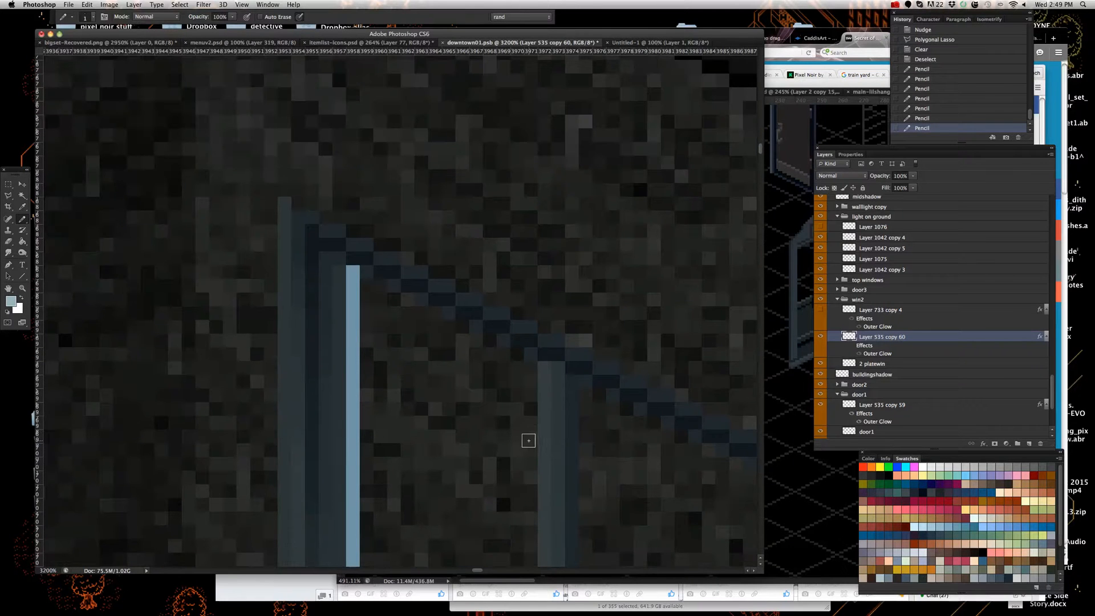
left_click(529, 366, "shift")
left_click(517, 354)
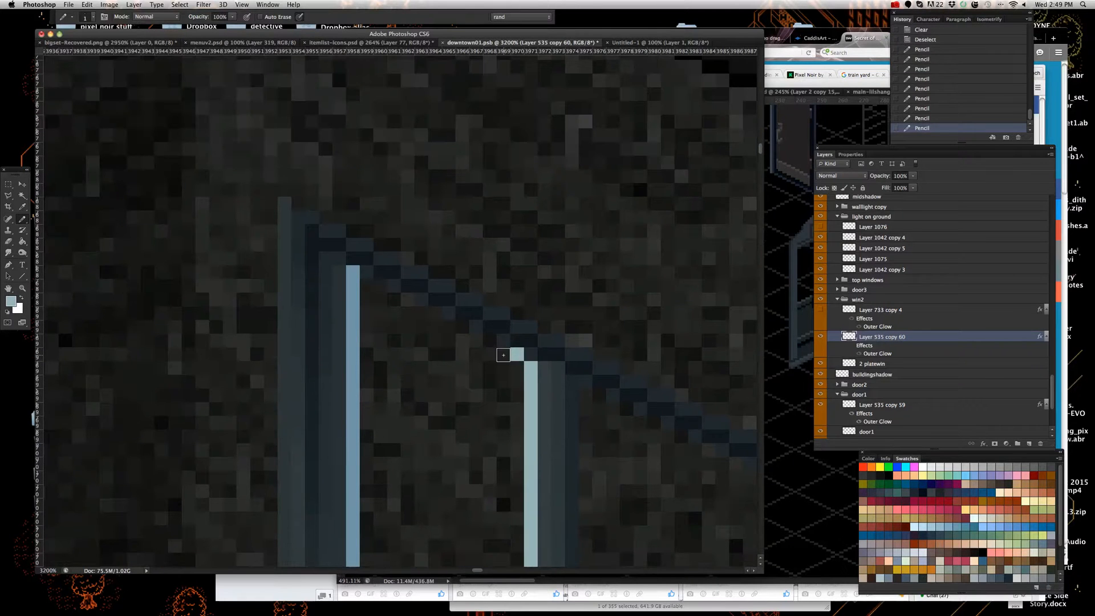
left_click(368, 286, "shift")
- Draw the right pane's lower and left edges with the Pencil in the blue sampled from the glass
scroll(428, 329, "down", 5)
scroll(491, 517, "up", 5)
scroll(428, 433, "down", 3)
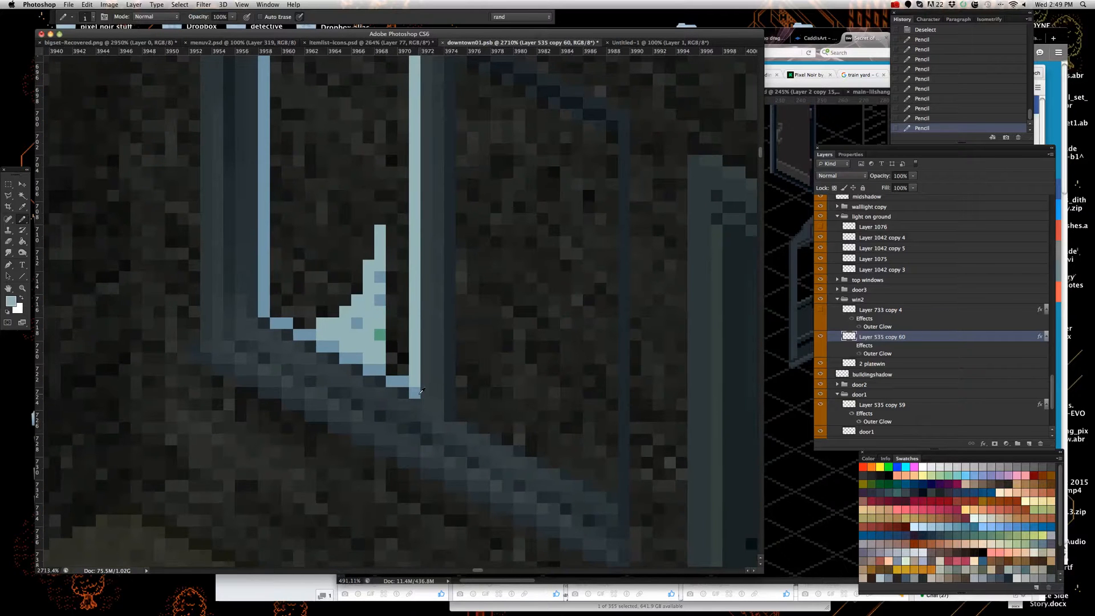
scroll(487, 417, "down", 2)
scroll(542, 461, "up", 2)
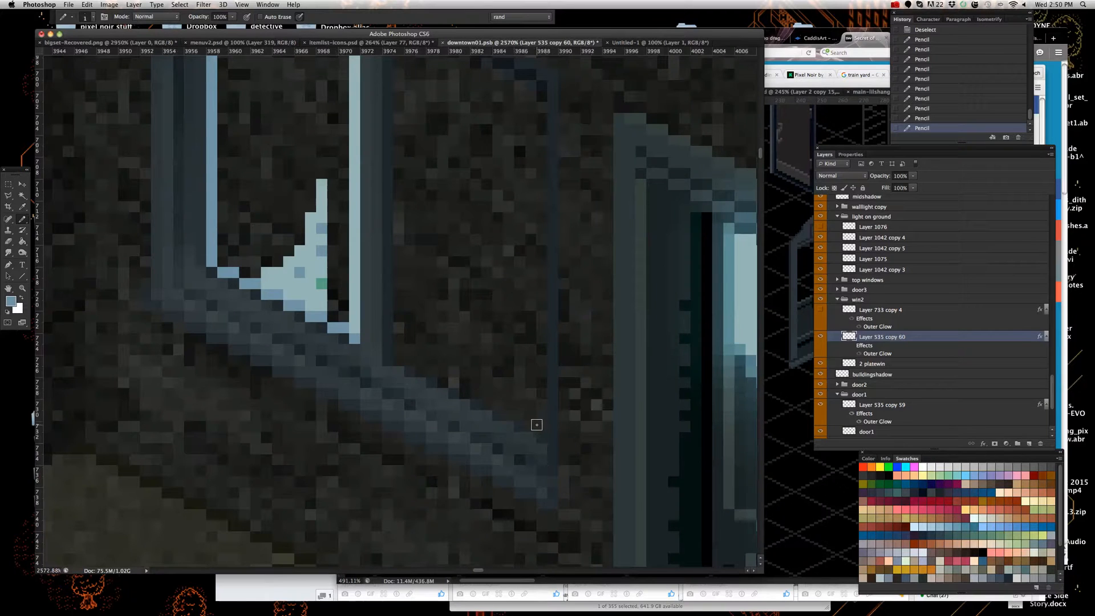
left_click(541, 426)
left_click(418, 370, "shift")
left_click(402, 358)
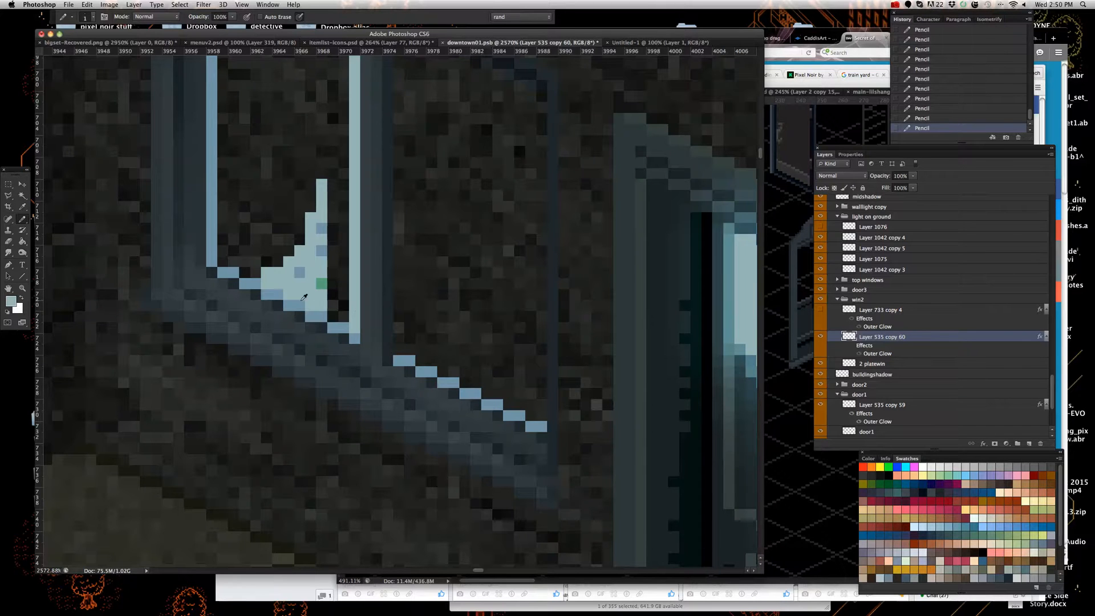
left_click(320, 313, "alt")
scroll(405, 342, "up", 5)
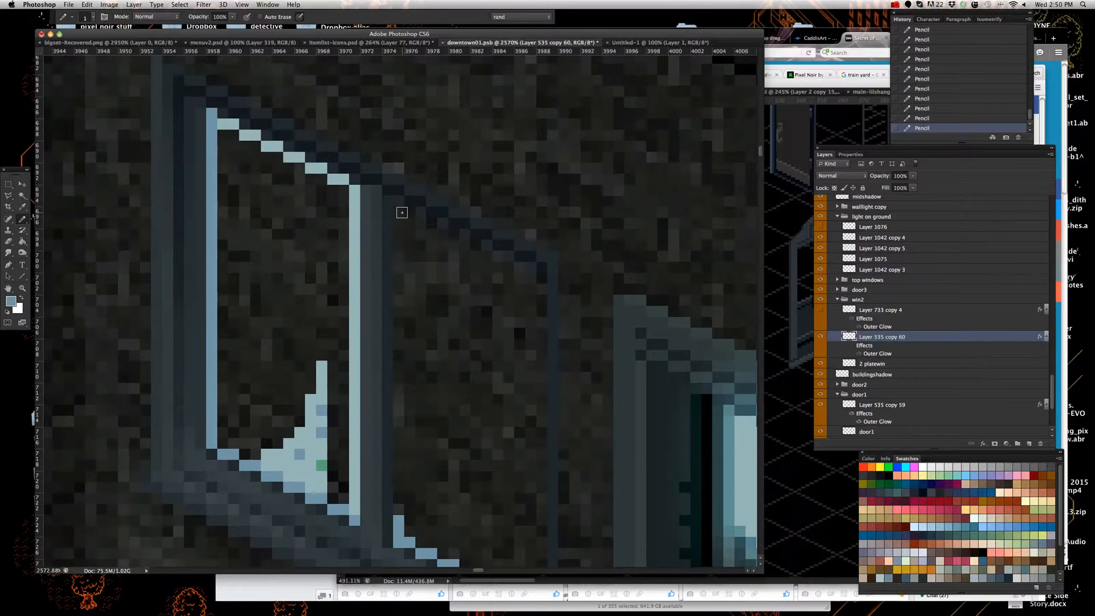
left_click(401, 213, "shift")
- Close the right pane's outline by drawing its top and right edges in the pale glass colour
left_click(409, 212)
left_click(420, 222)
left_click(539, 281, "shift")
scroll(557, 424, "down", 4)
left_click(539, 452, "shift")
- Fill both outlined window panes with the pale glass colour using the Paint Bucket
scroll(484, 423, "down", 3)
scroll(369, 297, "up", 2)
key("g")
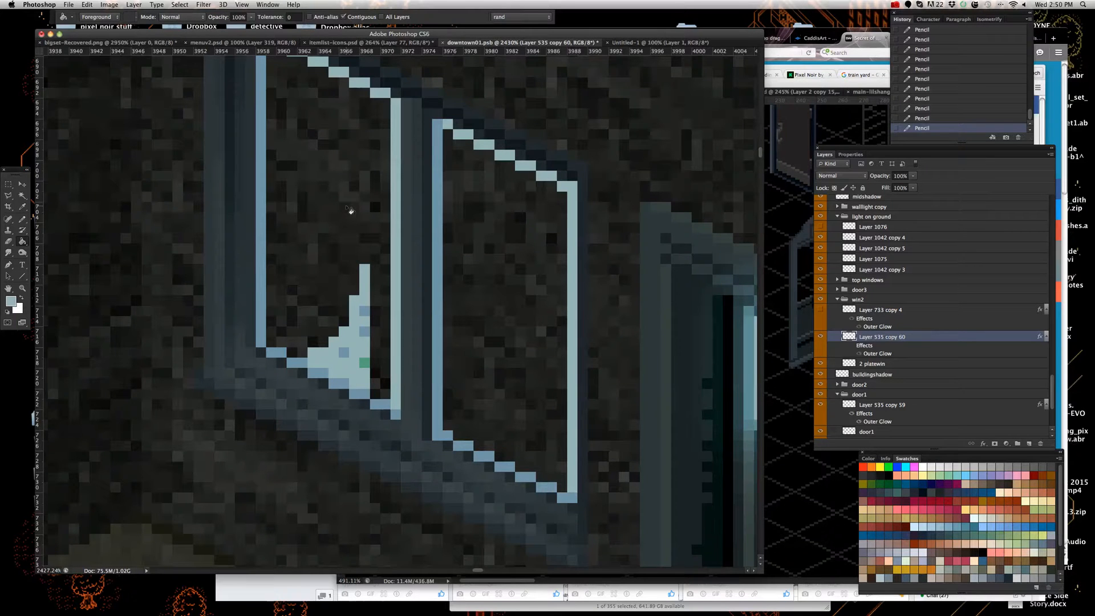
left_click(351, 210)
left_click(502, 319)
- Examine the filled window in the street scene against the neighbouring lit doors and windows
scroll(363, 308, "down", 1)
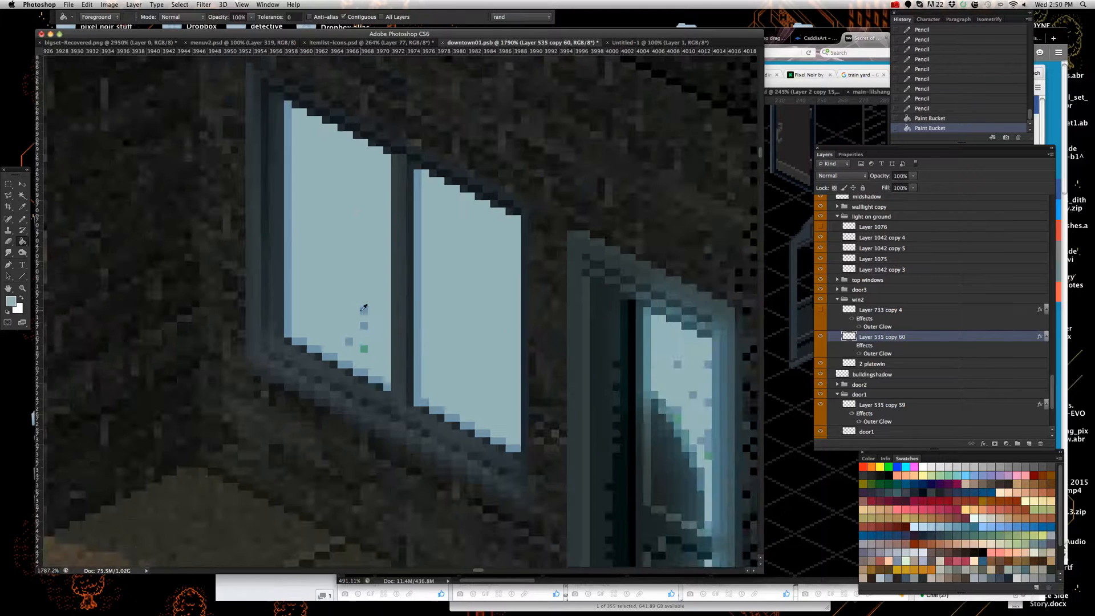
scroll(300, 251, "up", 1)
scroll(342, 285, "down", 3)
scroll(362, 358, "up", 3)
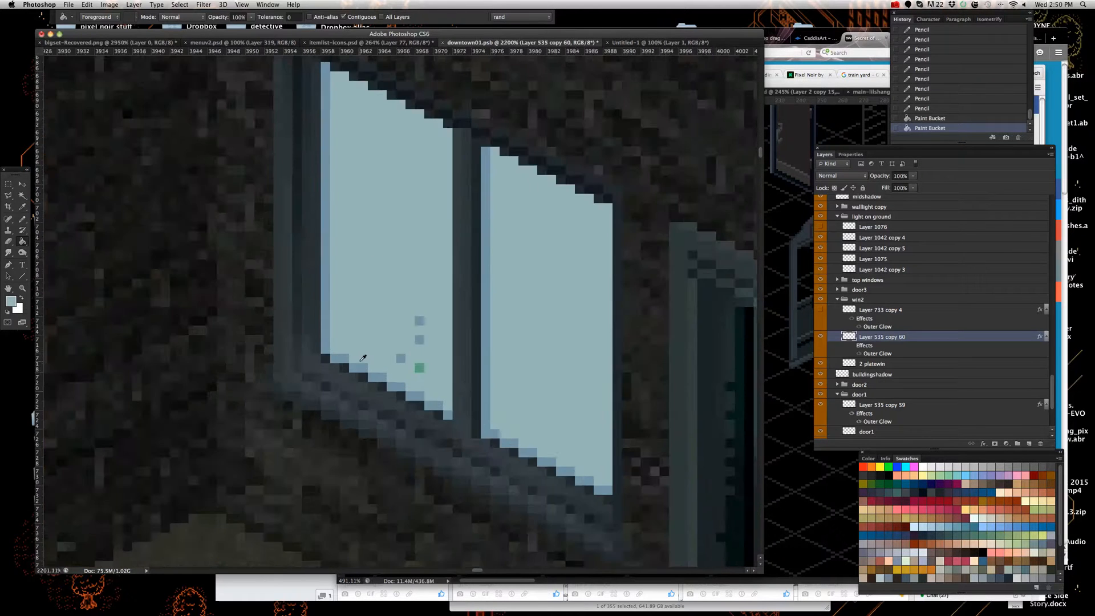
scroll(362, 358, "down", 5)
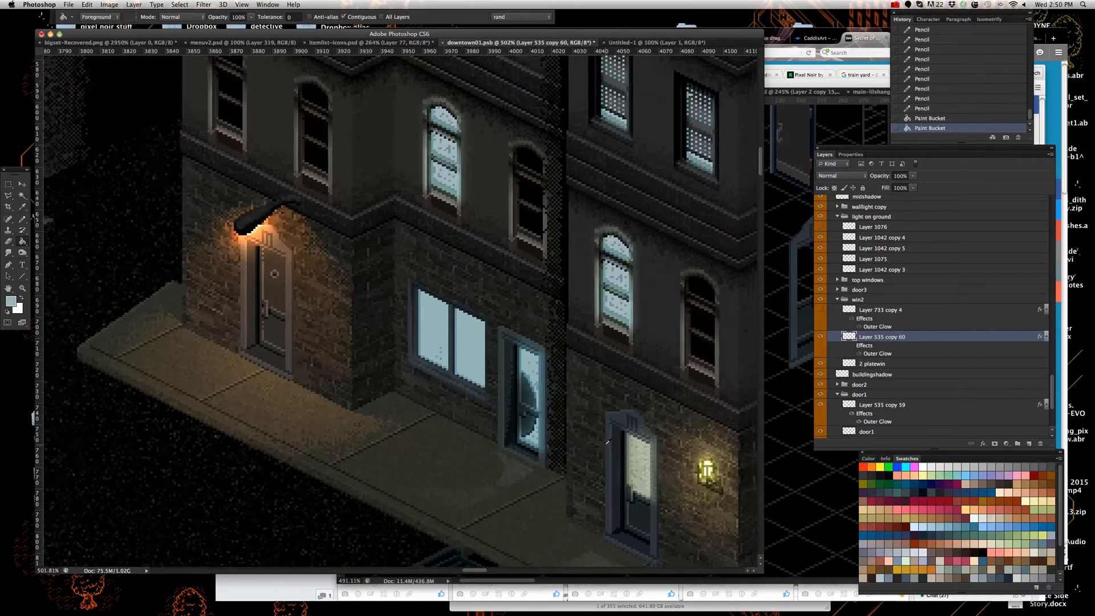
scroll(542, 307, "up", 4)
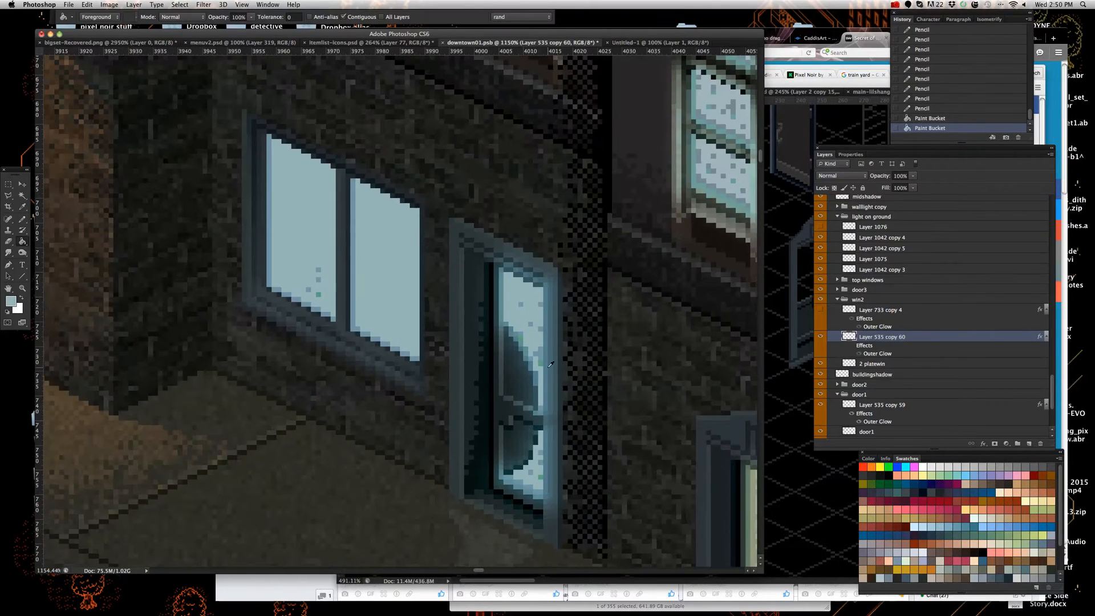
scroll(550, 363, "down", 8)
scroll(641, 466, "up", 7)
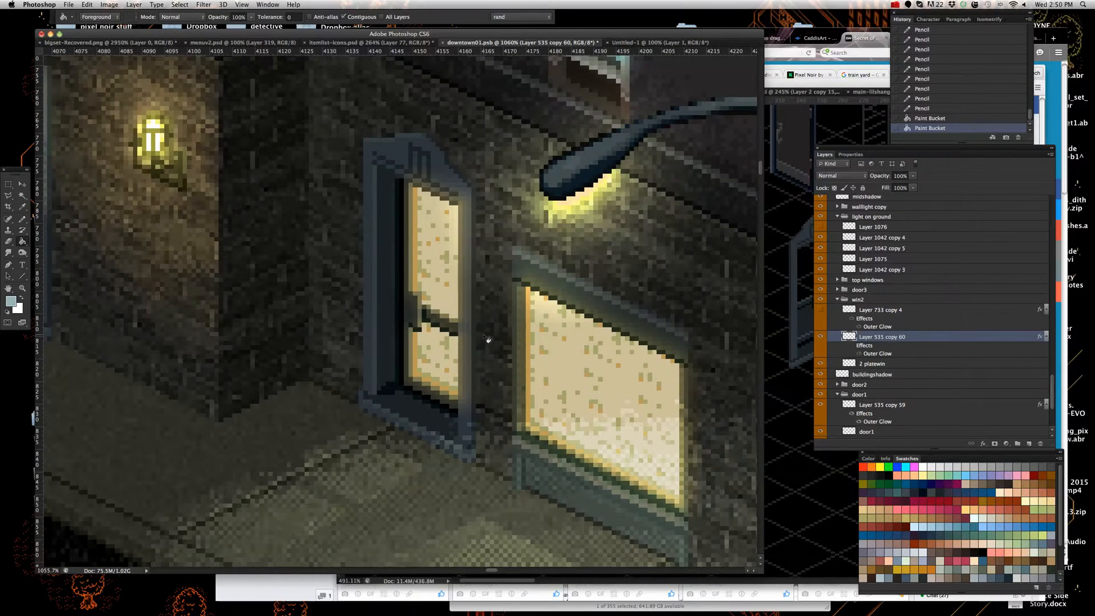
scroll(488, 339, "down", 5)
scroll(314, 237, "up", 8)
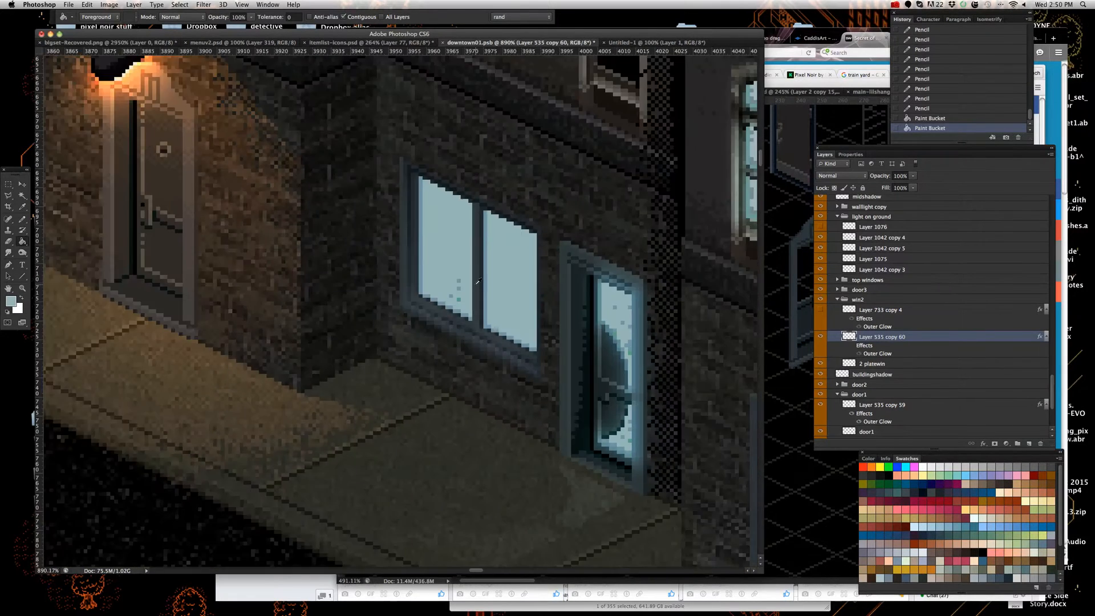
scroll(512, 308, "down", 2)
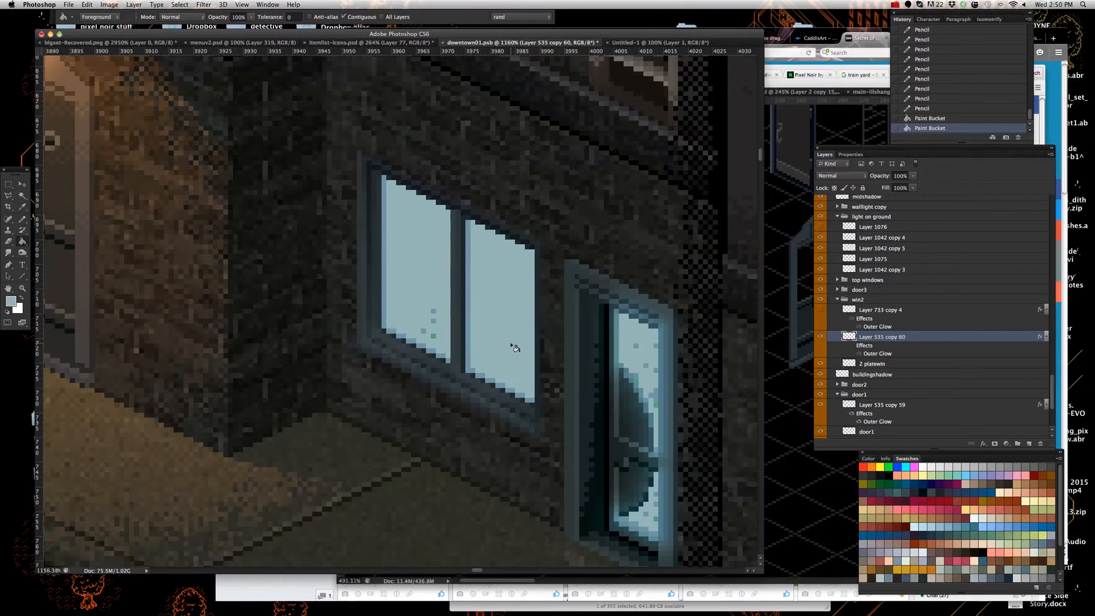
- Toggle the window glass layer's effects on and off to compare the window with and without its glow
left_click(22, 183)
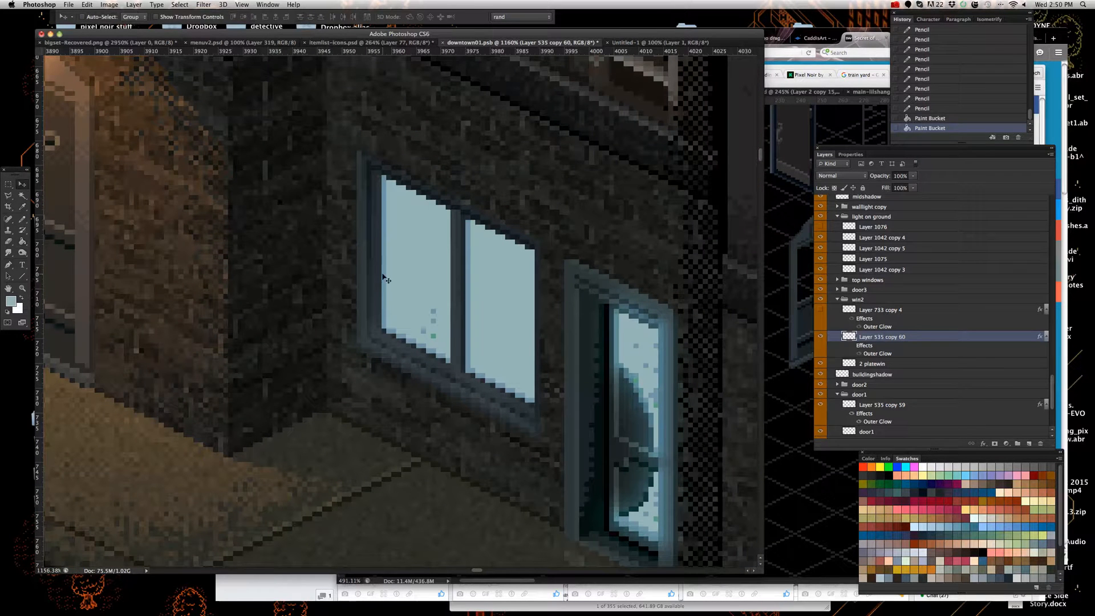
right_click(419, 305)
left_click(434, 304)
scroll(433, 304, "down", 1)
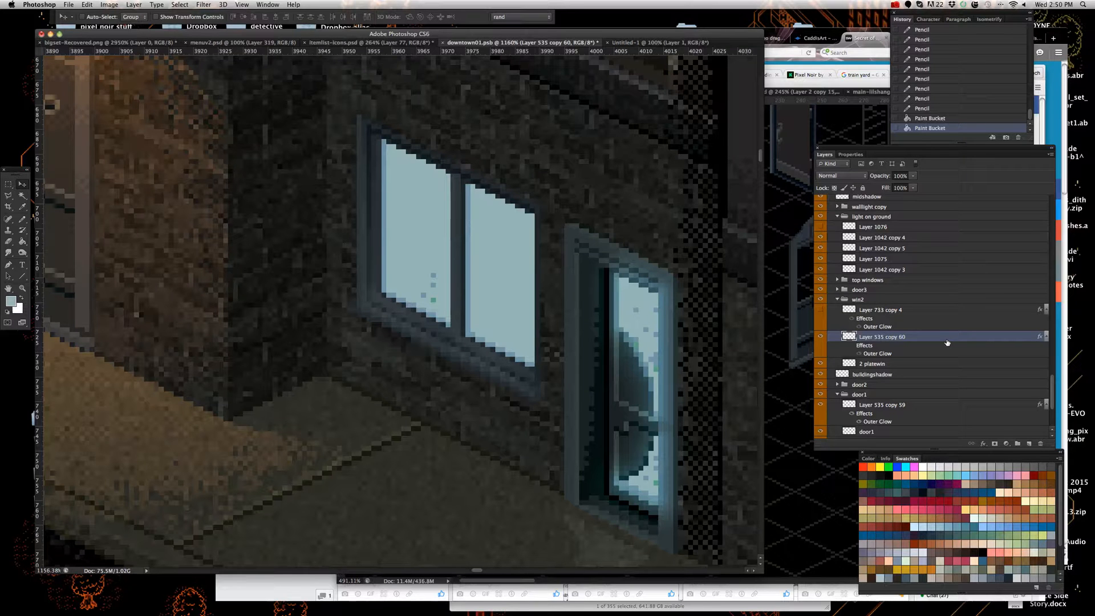
left_click(851, 348)
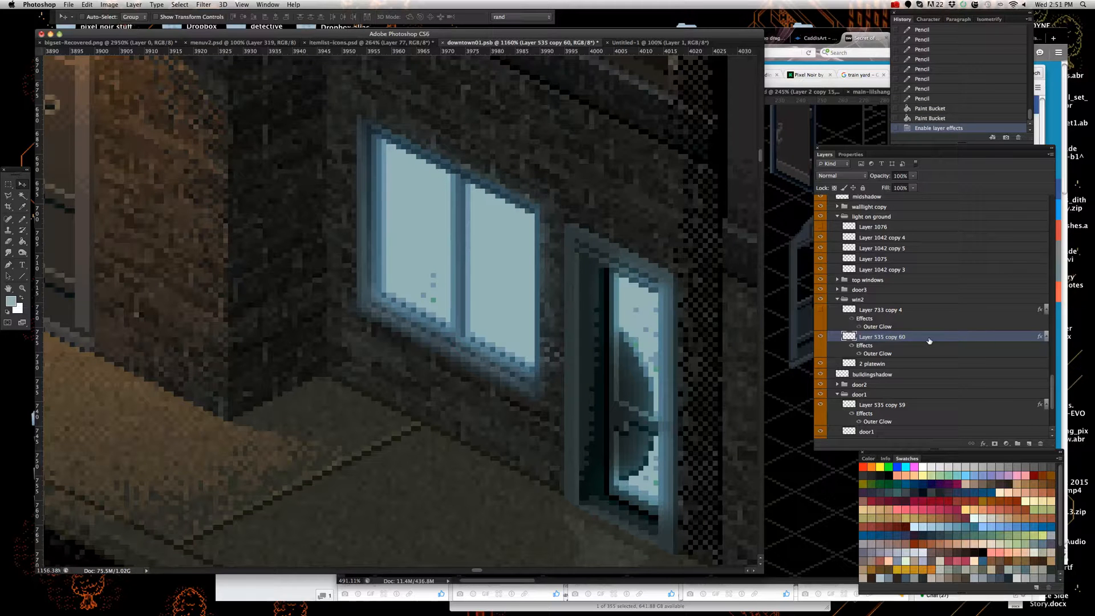
left_click(851, 347)
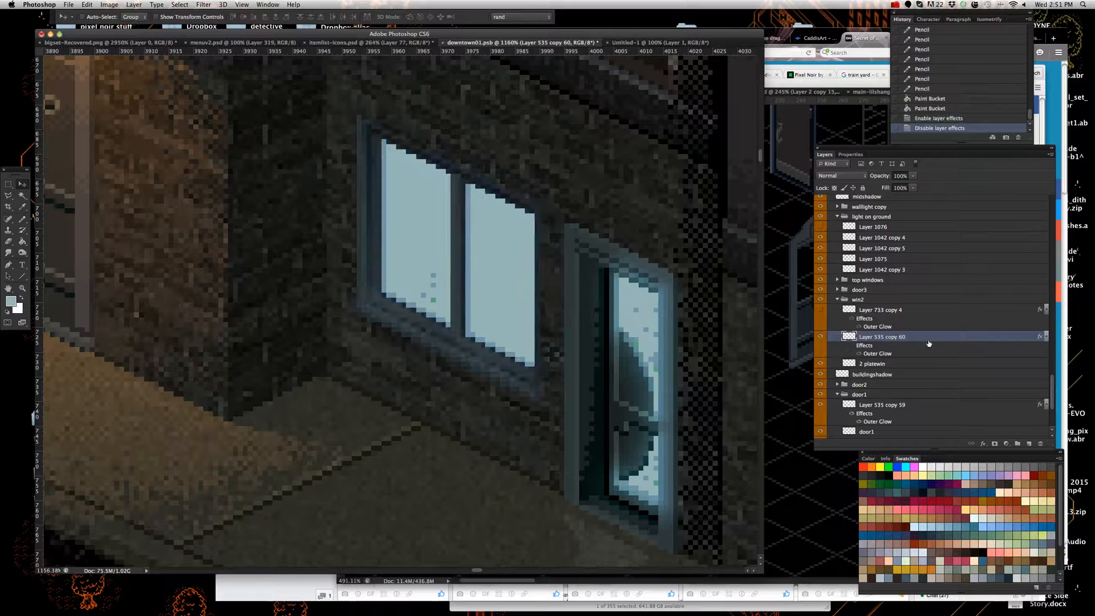
double_click(930, 338)
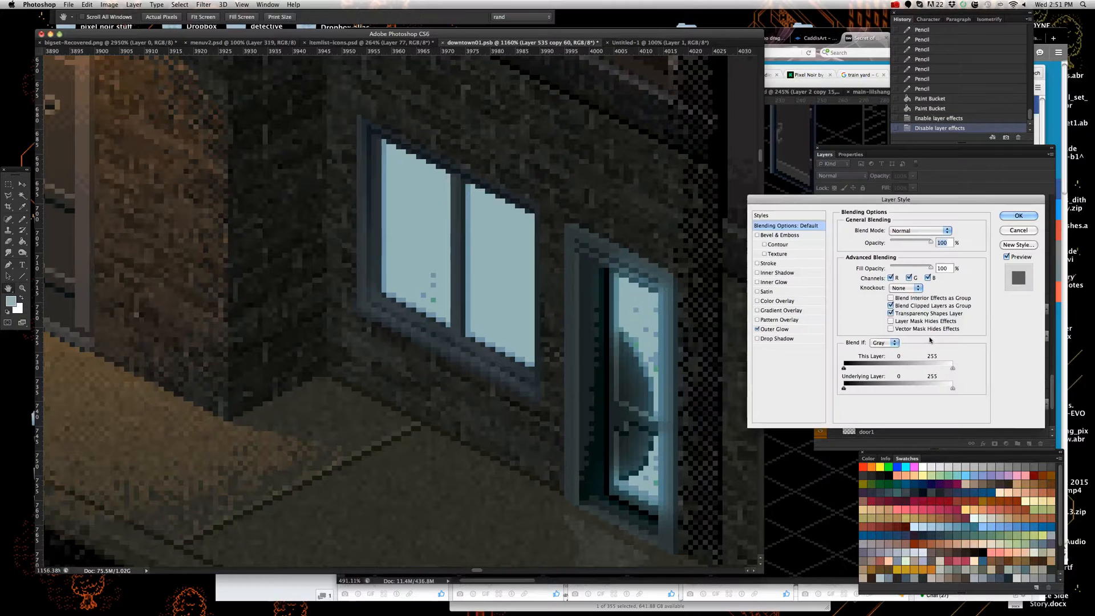
left_click(1016, 232)
- Enable the glass layer's effects and open its Outer Glow settings, keeping the dialog clear of the window
left_click(852, 345)
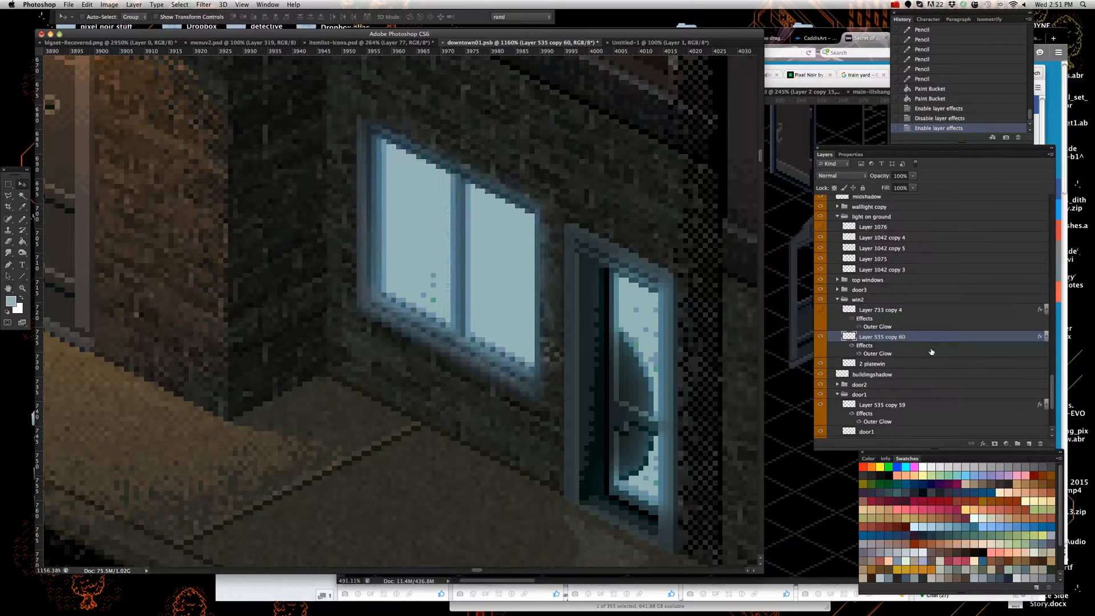
double_click(936, 339)
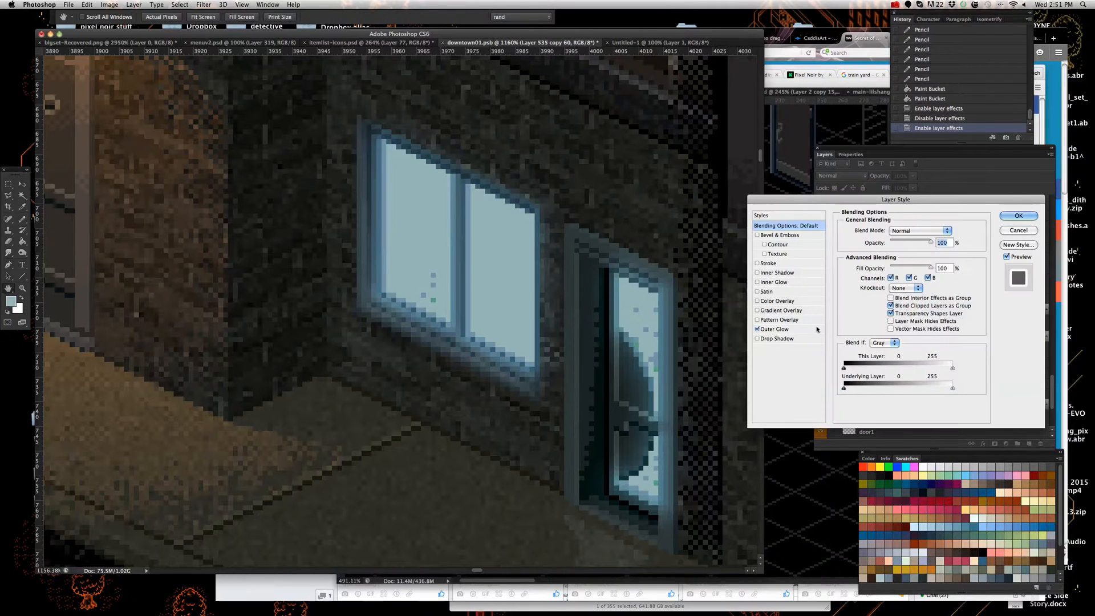
left_click_drag(835, 206, 546, 197)
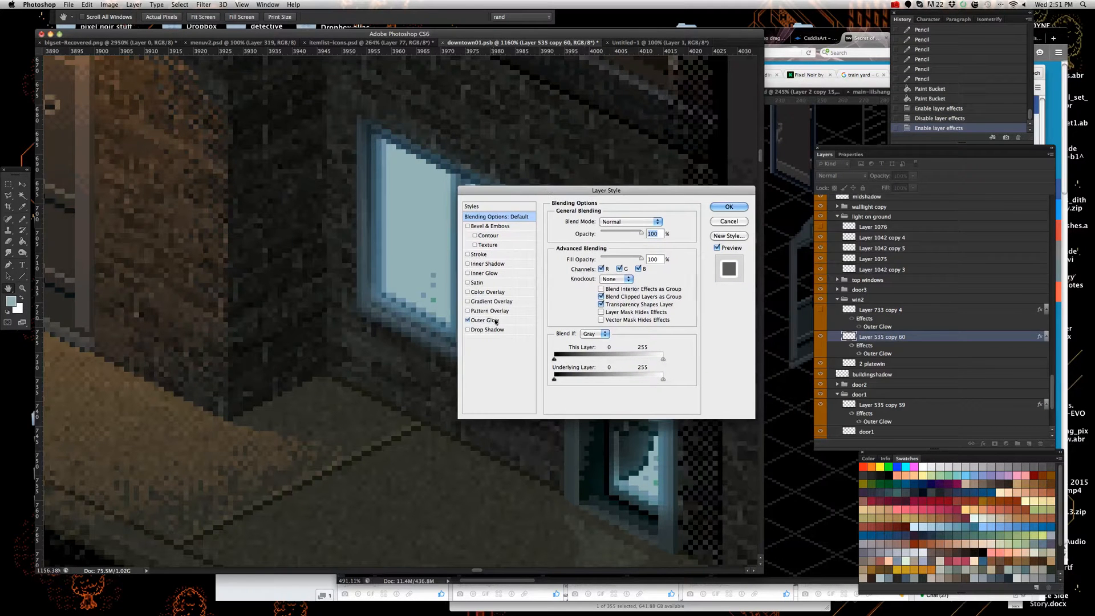
left_click(514, 323)
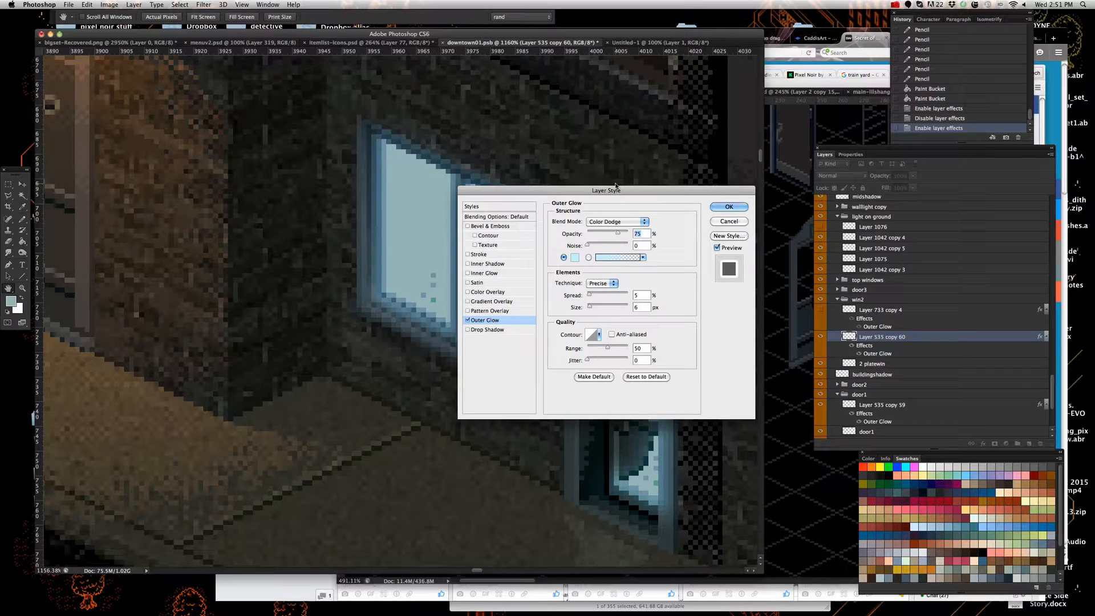
left_click_drag(619, 192, 689, 197)
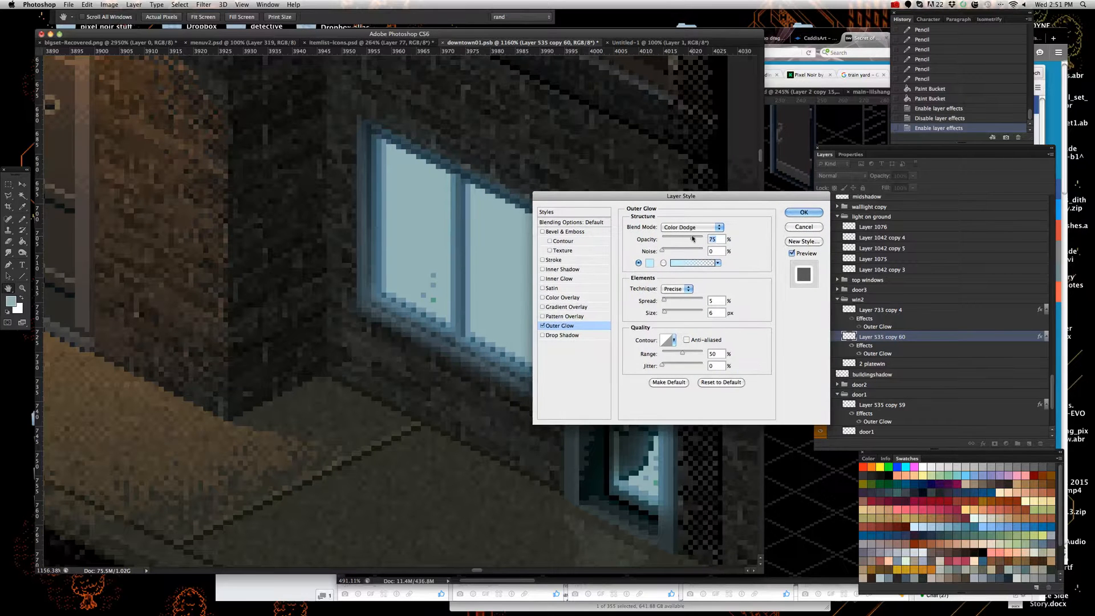
- Try the Normal blend mode and different opacities for the outer glow, and restore Color Dodge at 75%
left_click_drag(691, 238, 691, 241)
left_click(694, 228)
left_click(749, 224)
left_click(712, 229)
left_click(699, 156)
left_click_drag(675, 242, 690, 239)
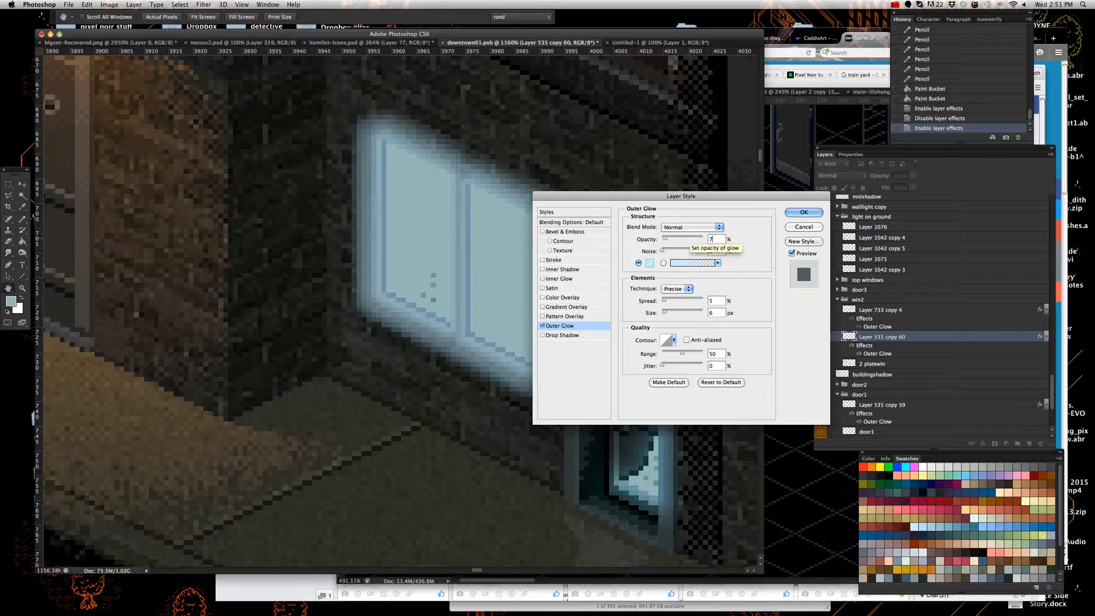
left_click(712, 226)
left_click(693, 303)
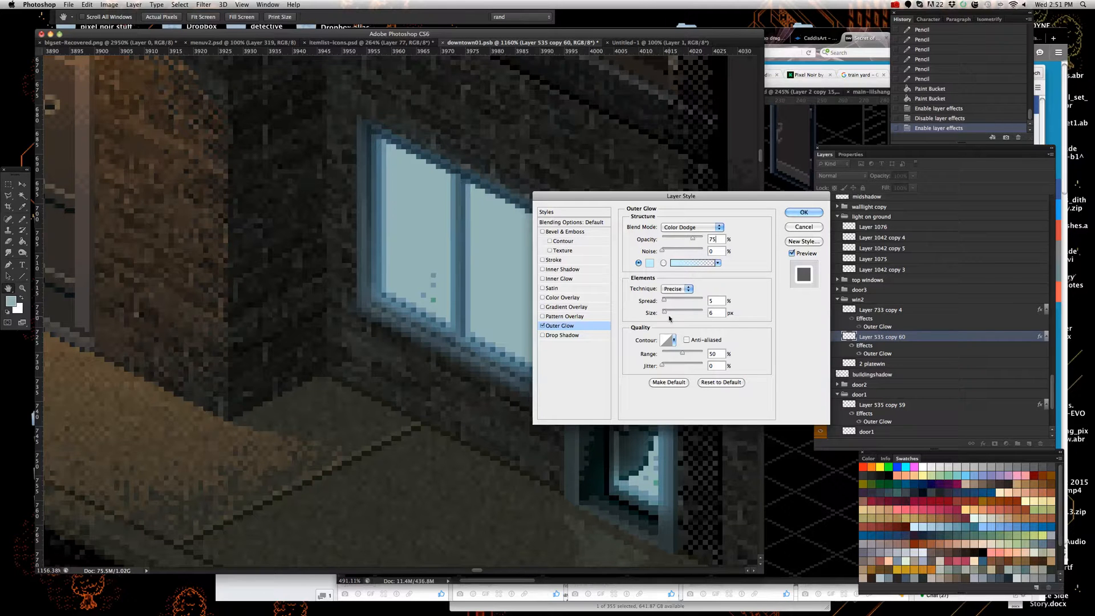
- Change the outer glow colour to pale cyan #b5f2f4, starting from a colour sampled at the window glass
left_click(649, 264)
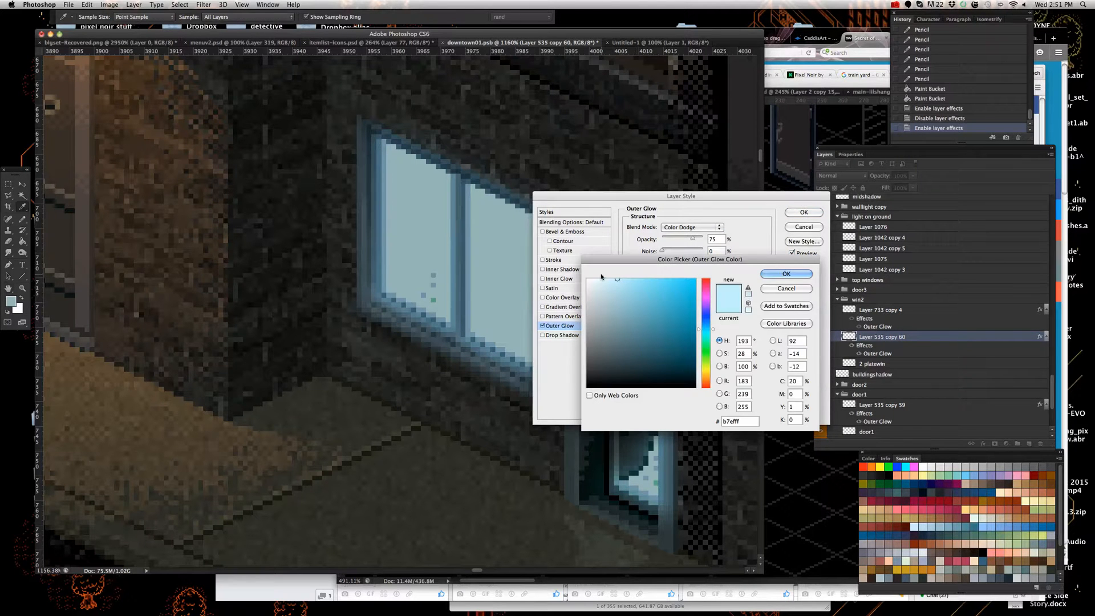
left_click(494, 259)
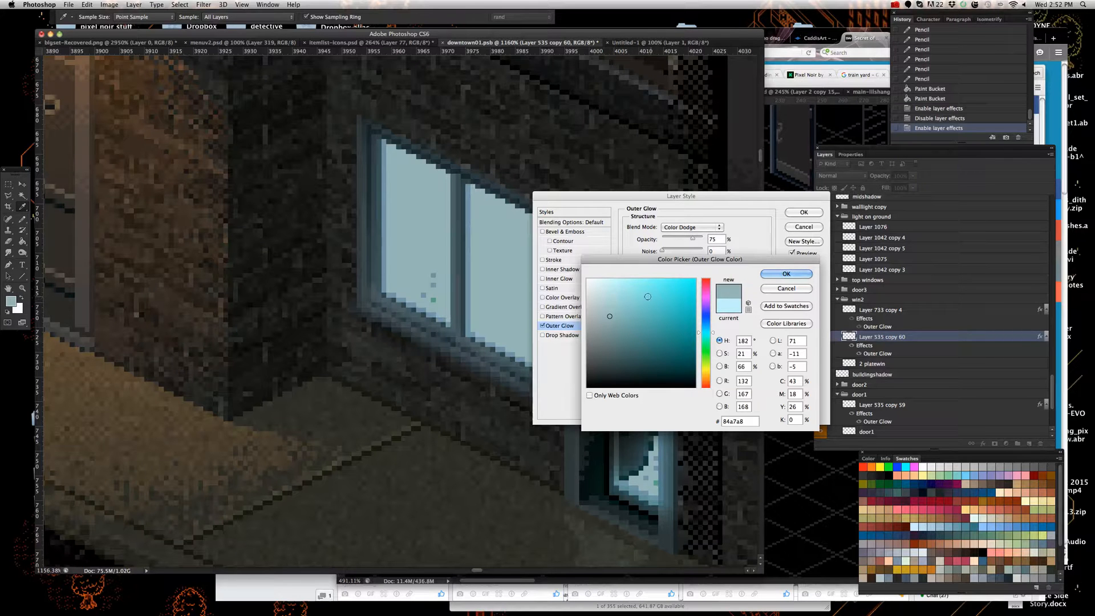
left_click(614, 295)
left_click(616, 289)
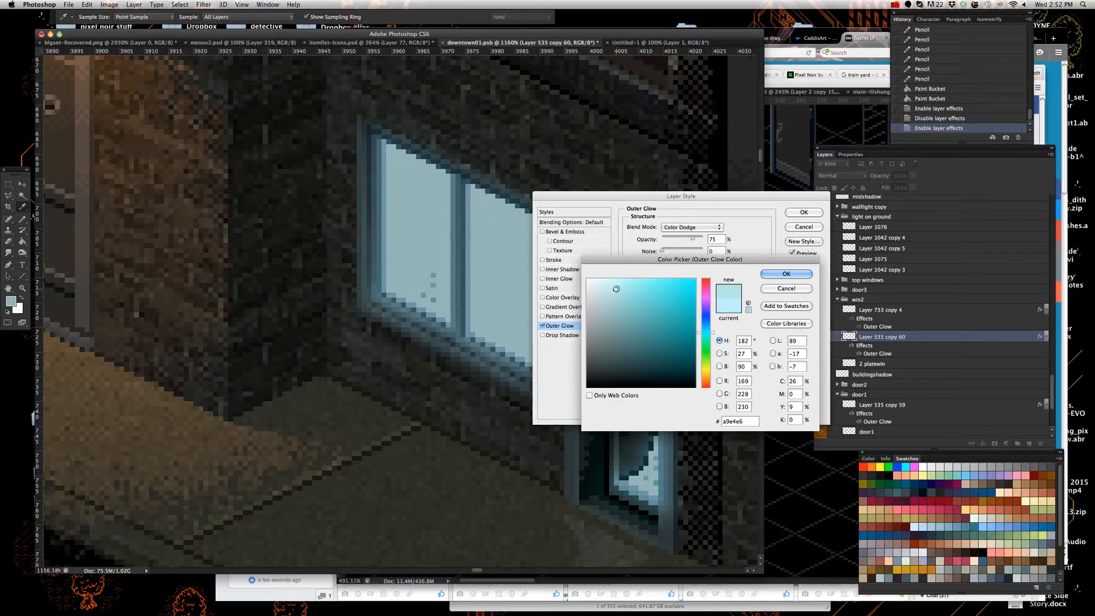
left_click(615, 282)
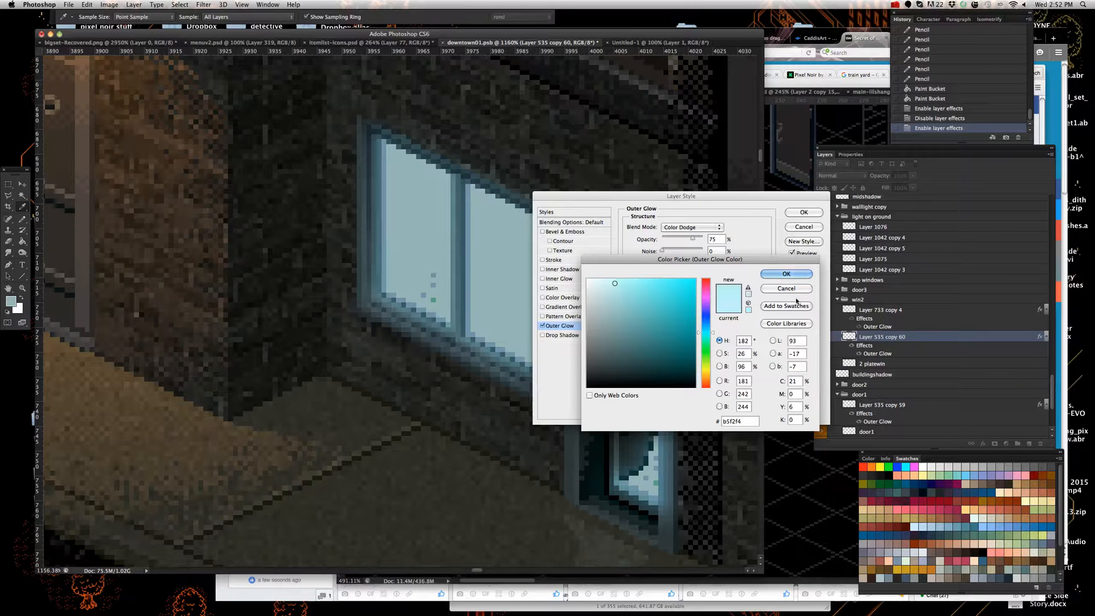
left_click(793, 274)
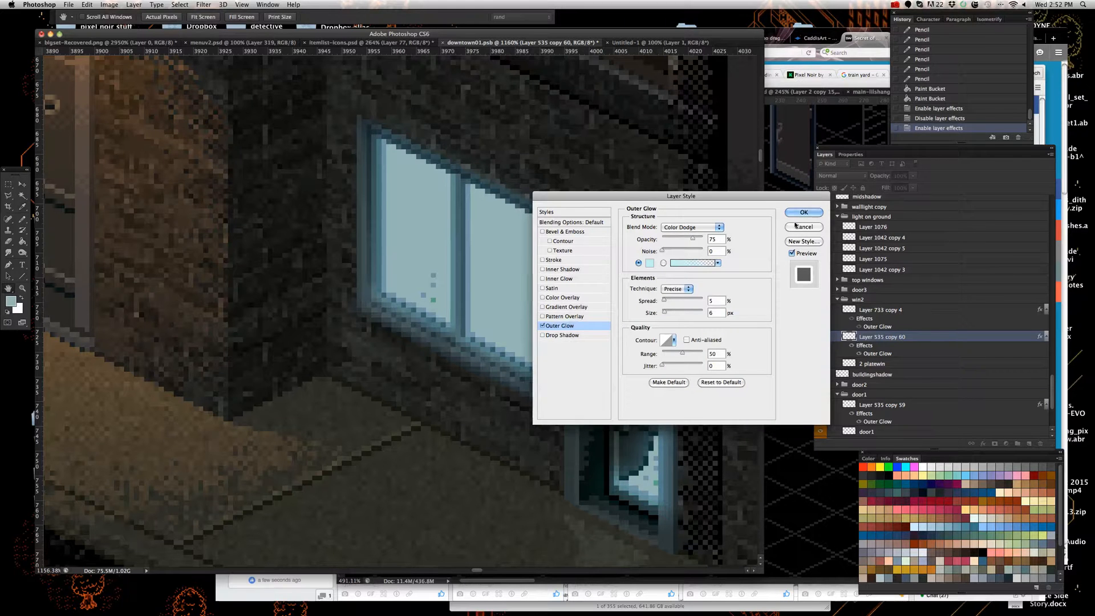
- Set the outer glow's range to 54%, try the Softer technique but keep Precise, and apply the layer style
mouse_move(683, 353)
left_mouse_down()
mouse_move(660, 353)
mouse_move(683, 357)
left_mouse_up()
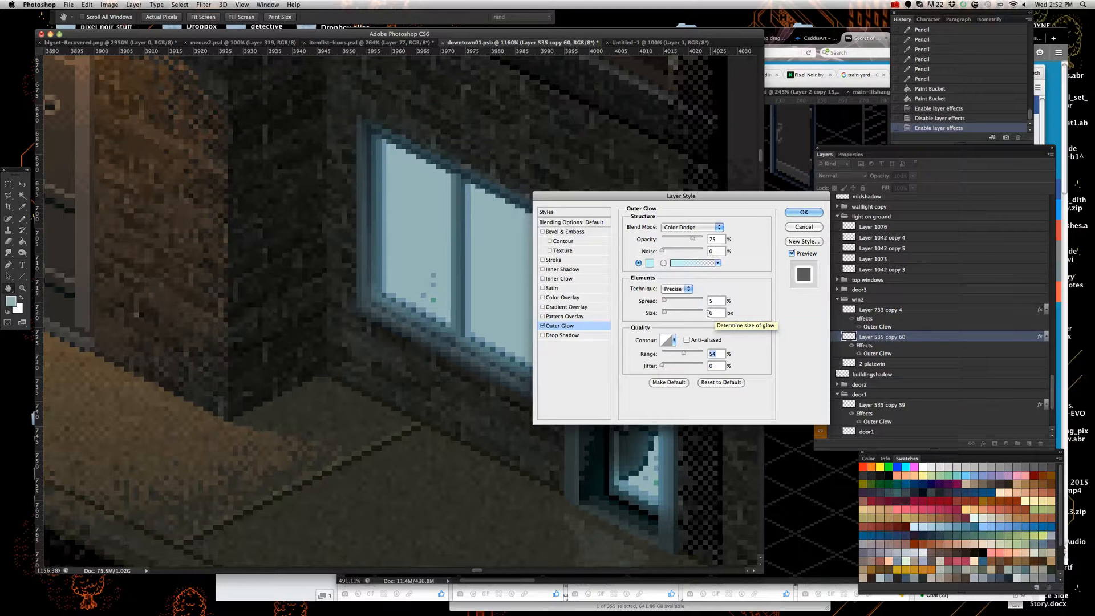
left_click(692, 290)
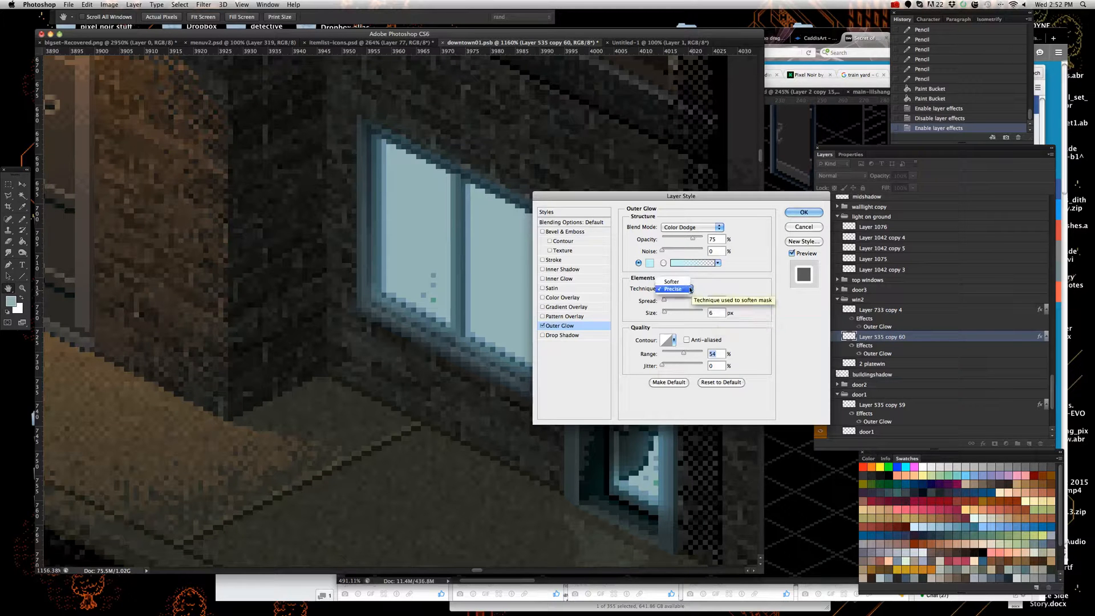
left_click(685, 283)
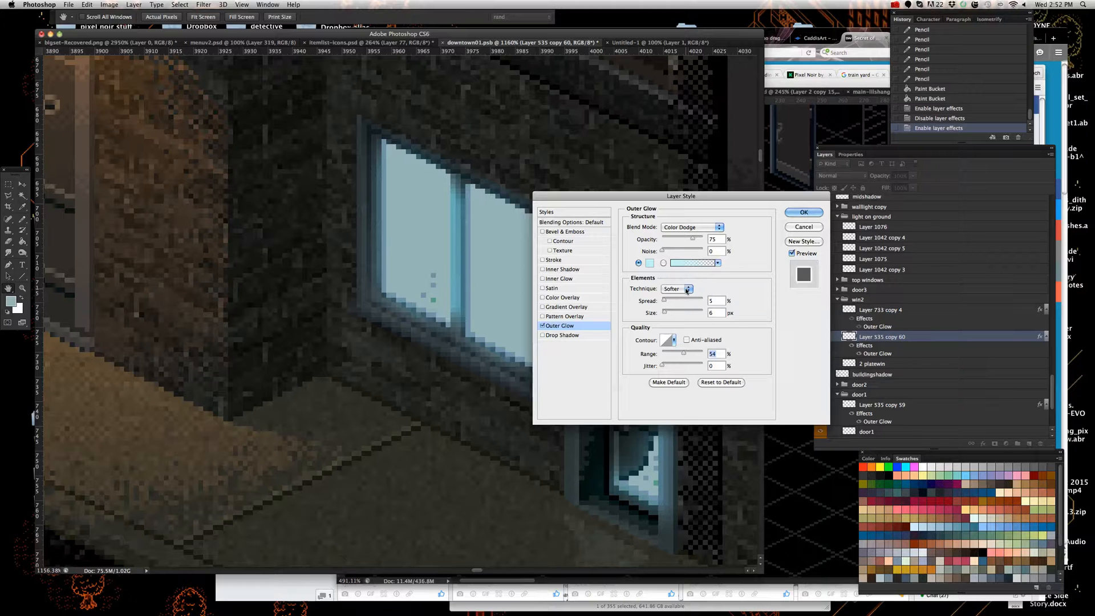
left_click(686, 289)
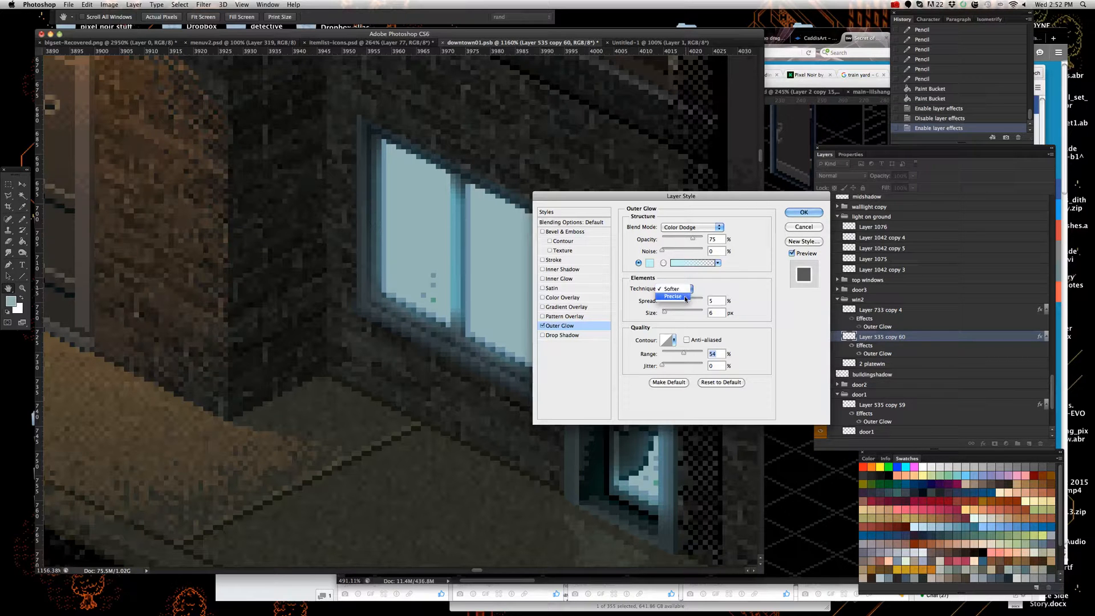
left_click(673, 296)
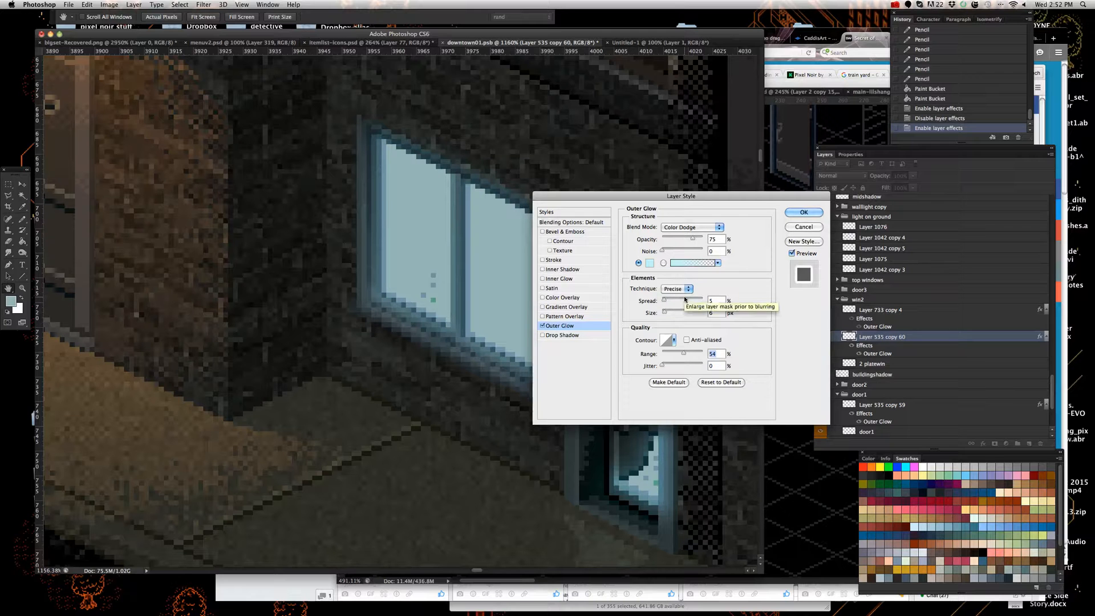
left_click(805, 213)
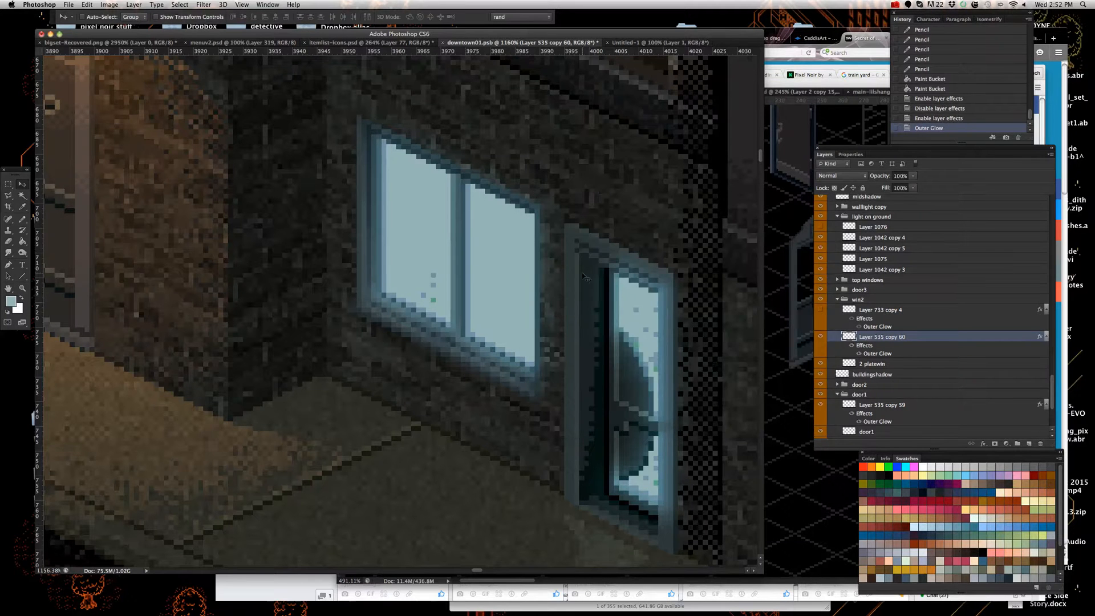
- Check the window's glow in the street scene, and switch to lightingeffects01.psb to find the floor light patches
scroll(495, 289, "down", 2)
scroll(449, 305, "down", 1)
scroll(451, 307, "down", 3)
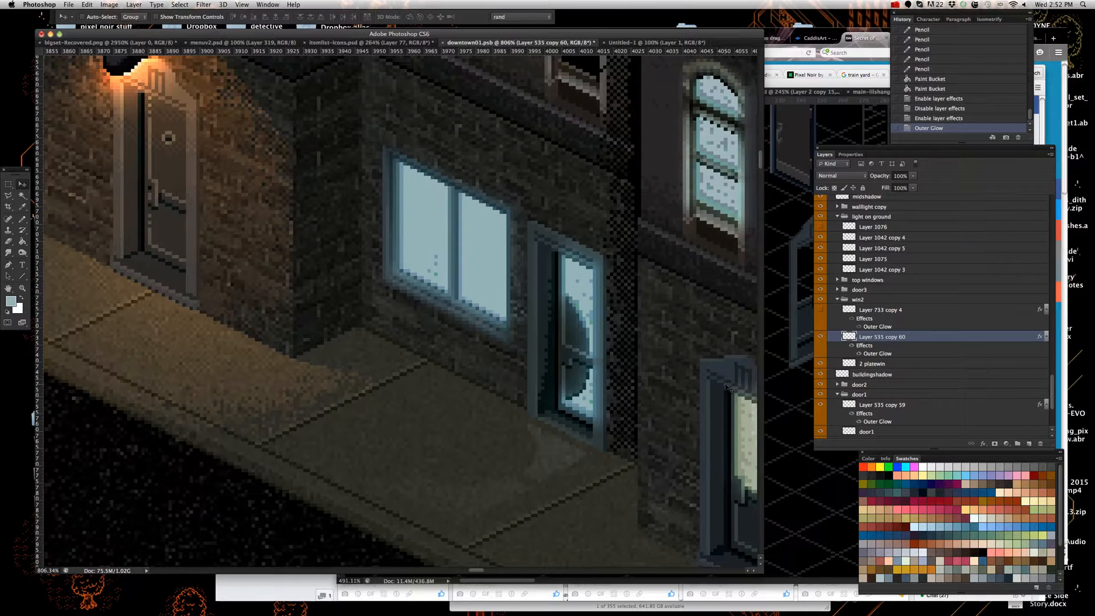
left_click(774, 398)
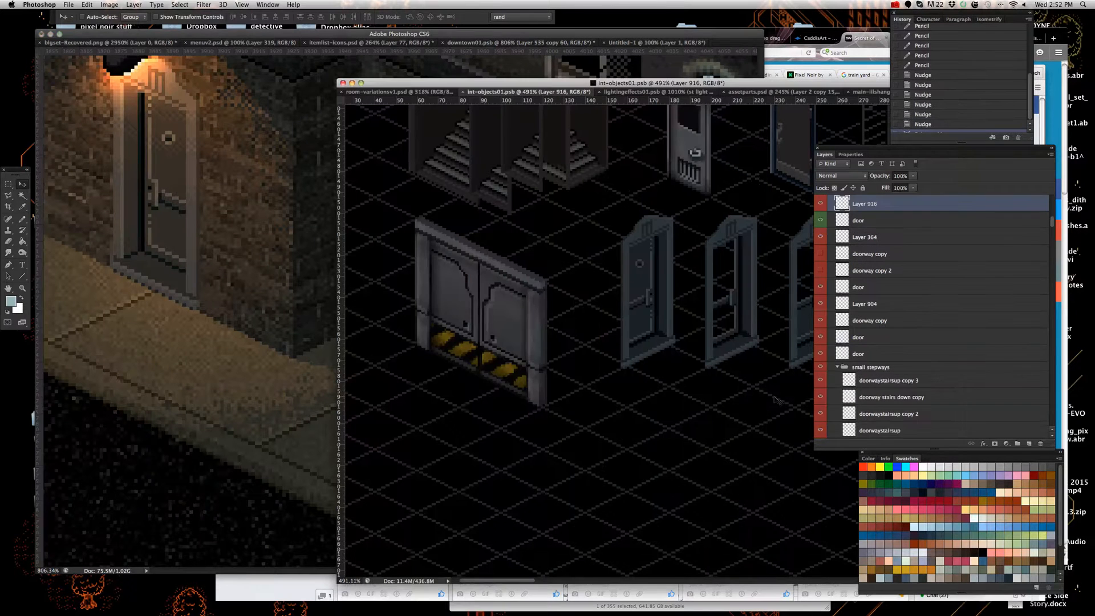
left_click(618, 93)
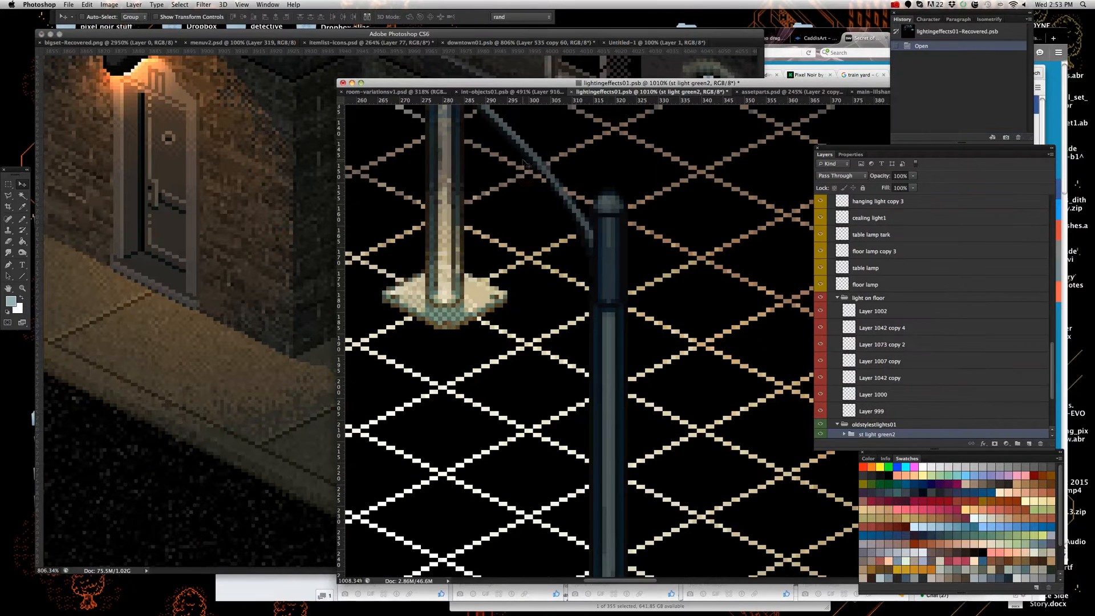
scroll(712, 292, "down", 5)
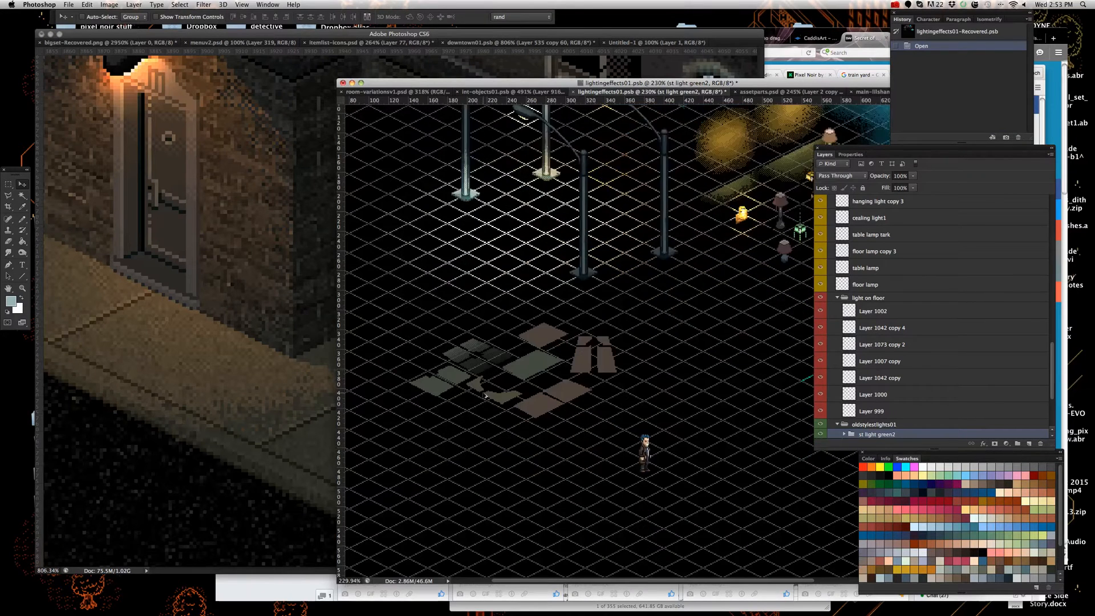
scroll(510, 380, "up", 4)
scroll(548, 388, "down", 1)
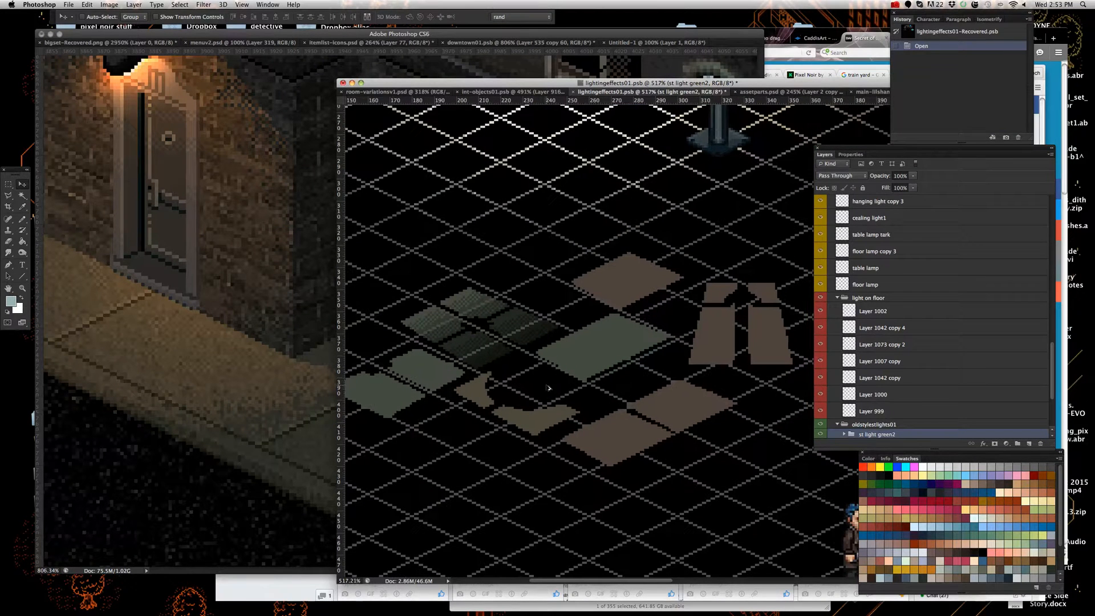
- Identify the layer of the single green floor light diamond (Layer 999) and copy it into the downtown01.psb street scene
right_click(630, 445)
left_click(679, 444)
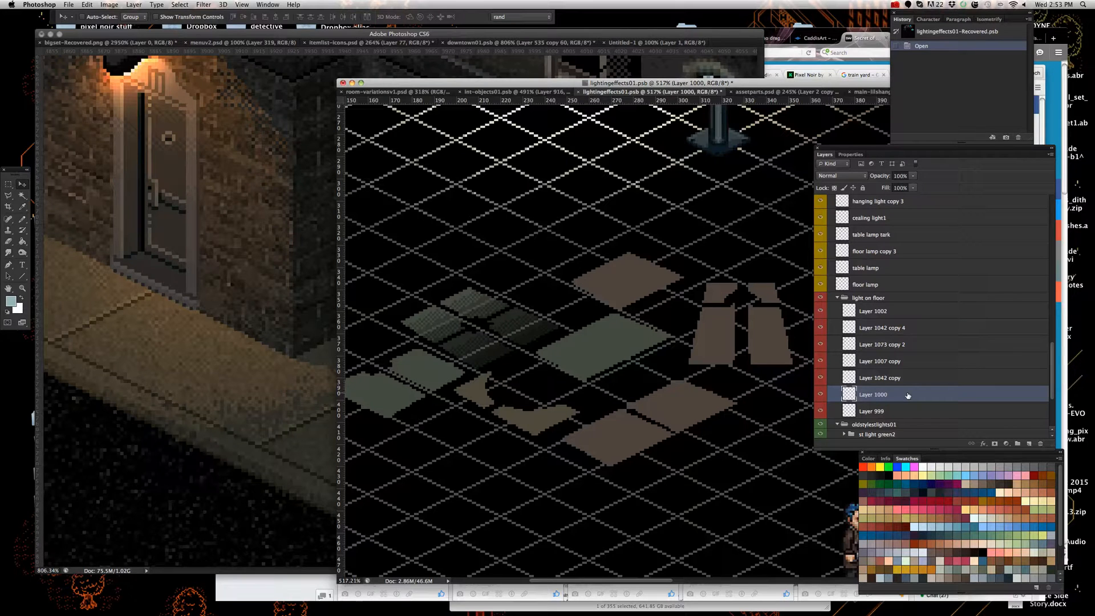
right_click(627, 290)
left_click(629, 291)
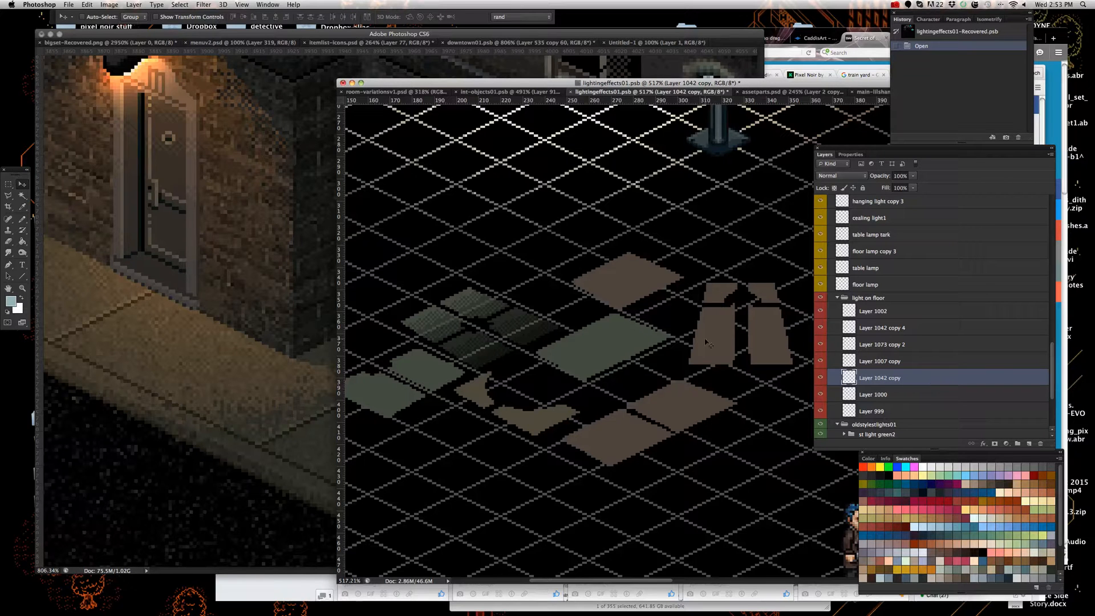
right_click(596, 356)
left_click(667, 357)
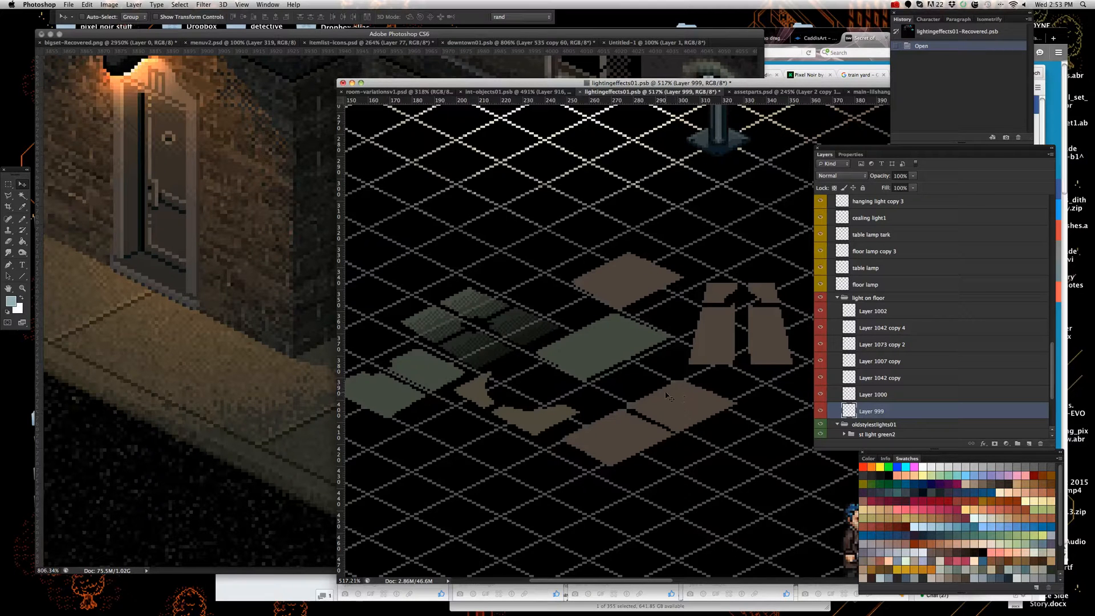
left_click(603, 349)
left_click_drag(925, 415, 250, 384)
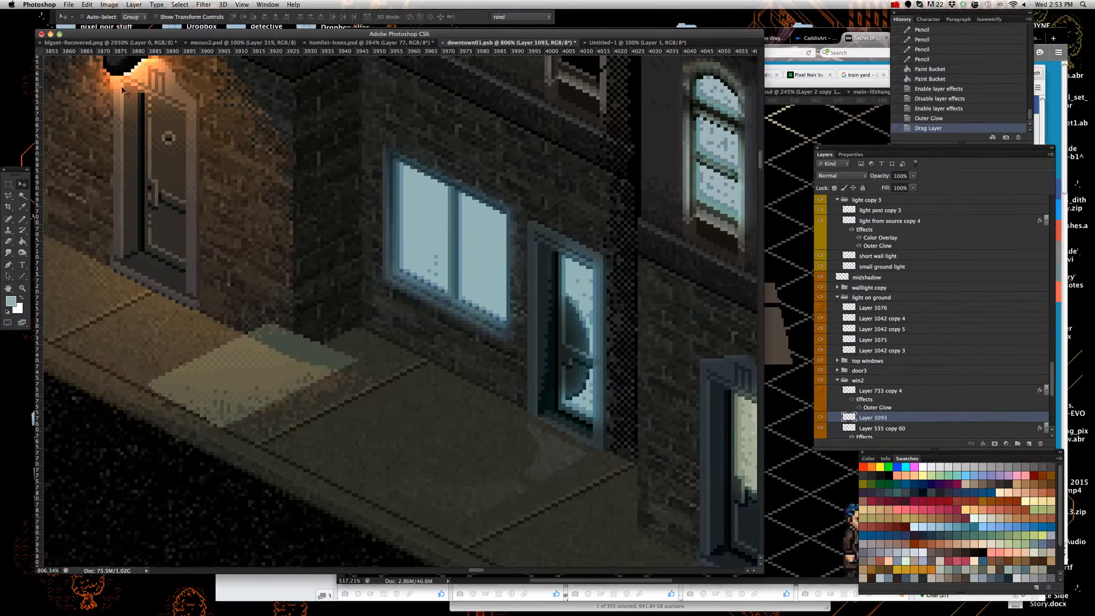
- Flip the copied floor light patch horizontally
left_click(88, 5)
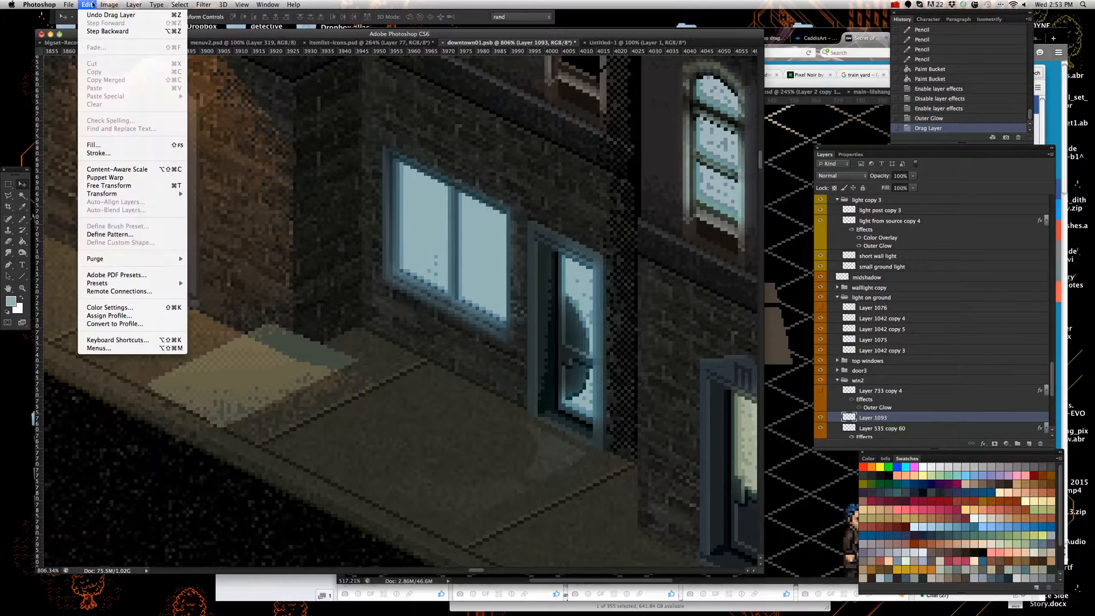
mouse_move(115, 193)
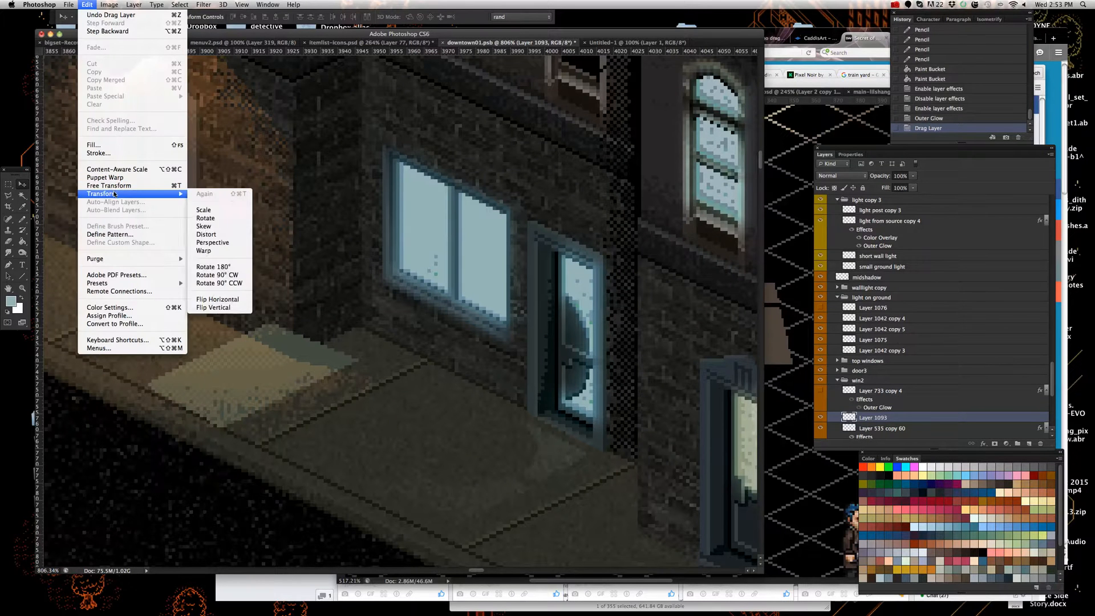
left_click(220, 296)
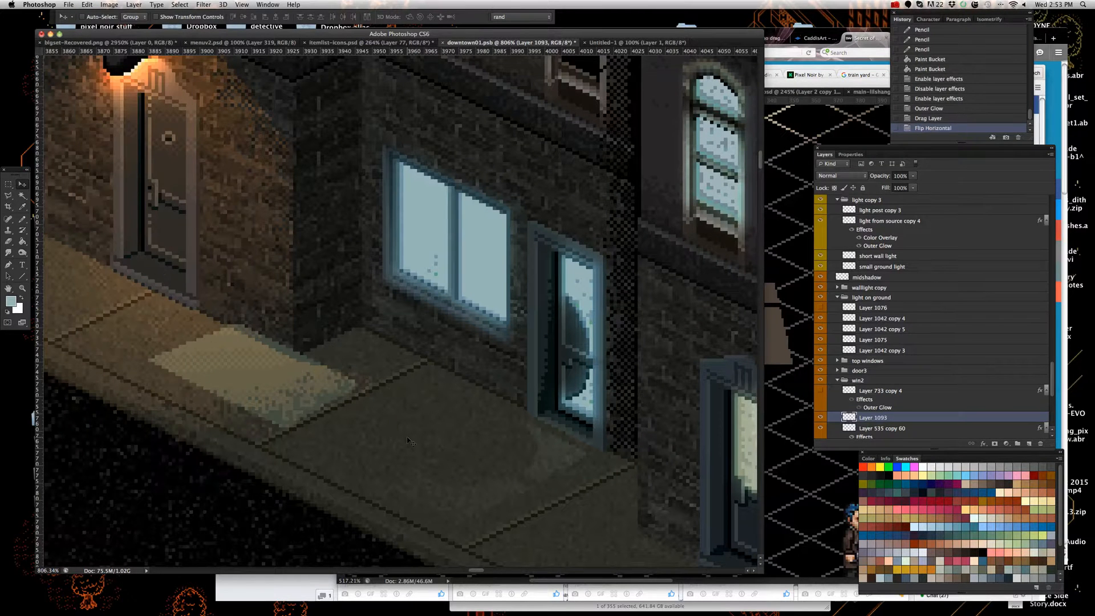
- Move the flipped light patch under the two-pane window, aligning its upper edge with the bottom edge of the glass
key("Right")
key("Right")
key("Right")
key("Right")
key("Right")
key("Right")
key("Right")
key("Right")
key("Right")
key("Right")
key("Right")
key("Right")
key("Right")
key("Right")
key("Right")
key("Right")
key("Right")
key("Right")
key("Right")
key("Right")
key("Up")
key("Up")
key("Up")
key("Up")
key("Up")
key("Up")
key("Up")
key("Up")
key("Up")
key("Up")
key("Up")
key("Up")
key("Up")
key("Up")
key("Up")
key("shift+Down")
scroll(448, 275, "up", 5)
key("Left")
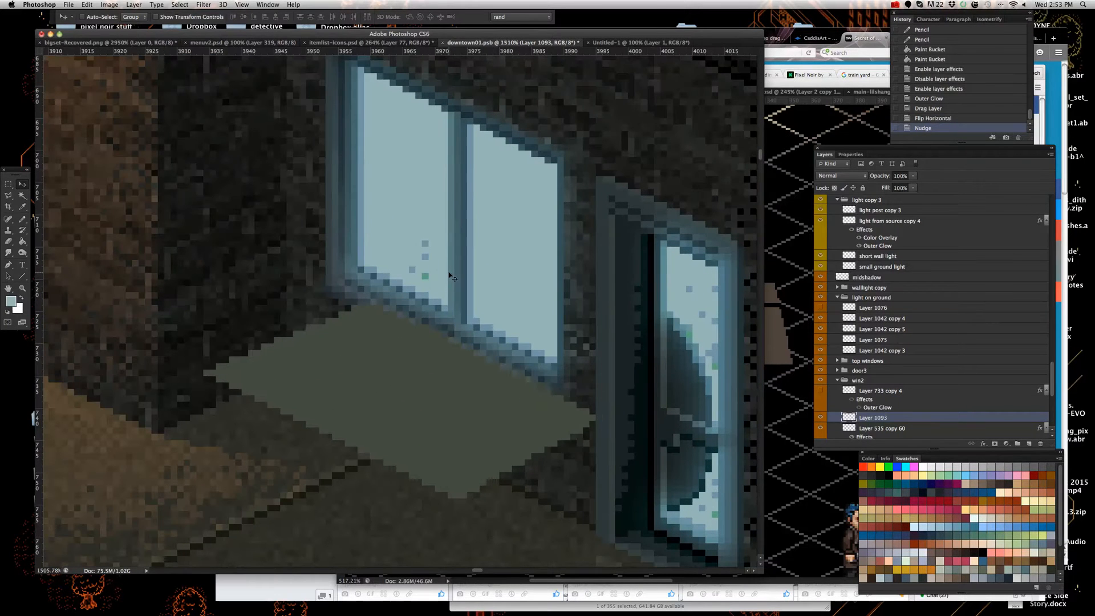
key("Up")
key("Up")
key("Up")
key("Up")
key("Left")
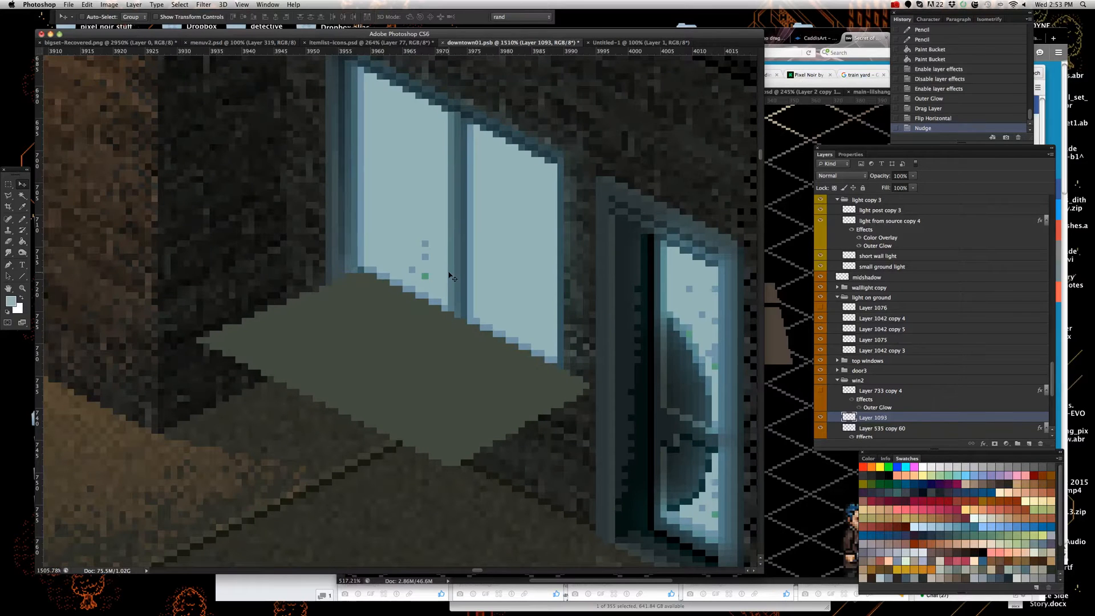
- Select the light patch's near-door part with the Polygonal Lasso, nudge it inward to match the window's width, and deselect
scroll(451, 277, "down", 3)
scroll(451, 276, "up", 4)
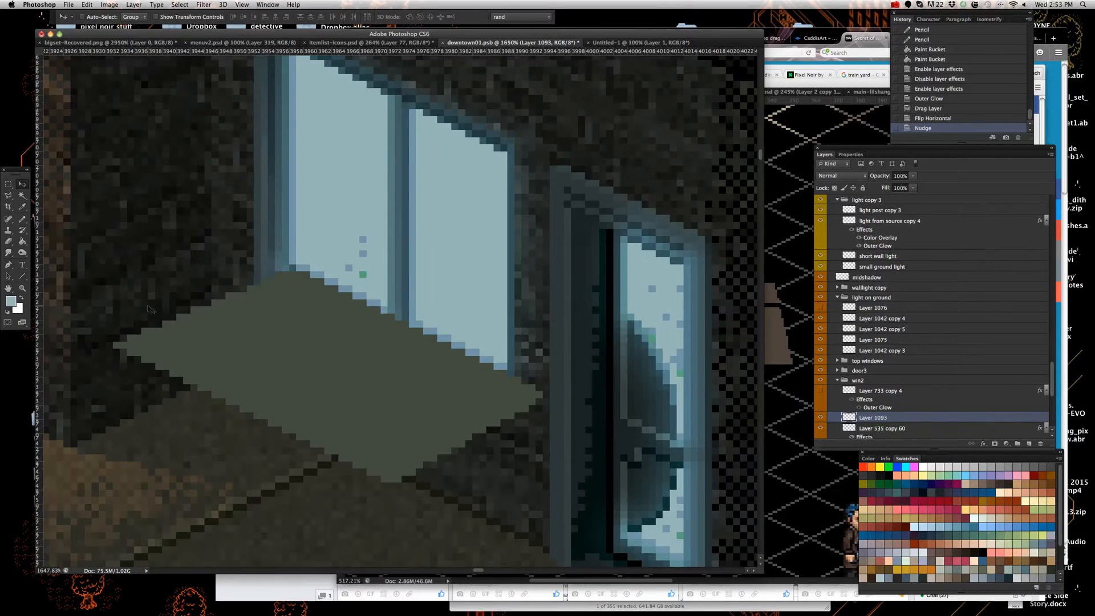
left_click(8, 196)
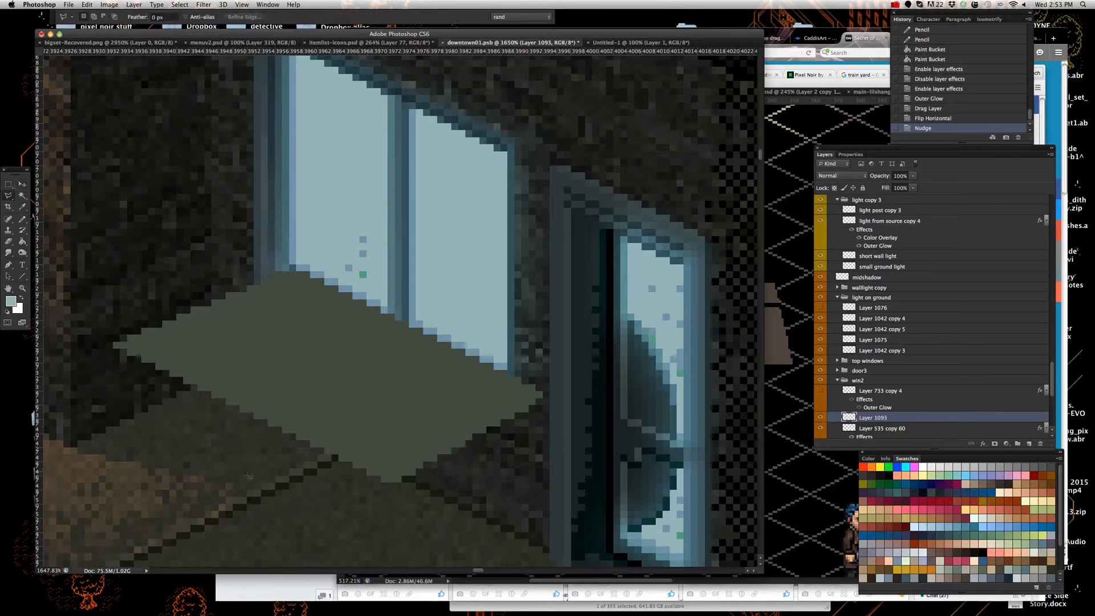
left_click(529, 301)
left_click(625, 419)
double_click(374, 552)
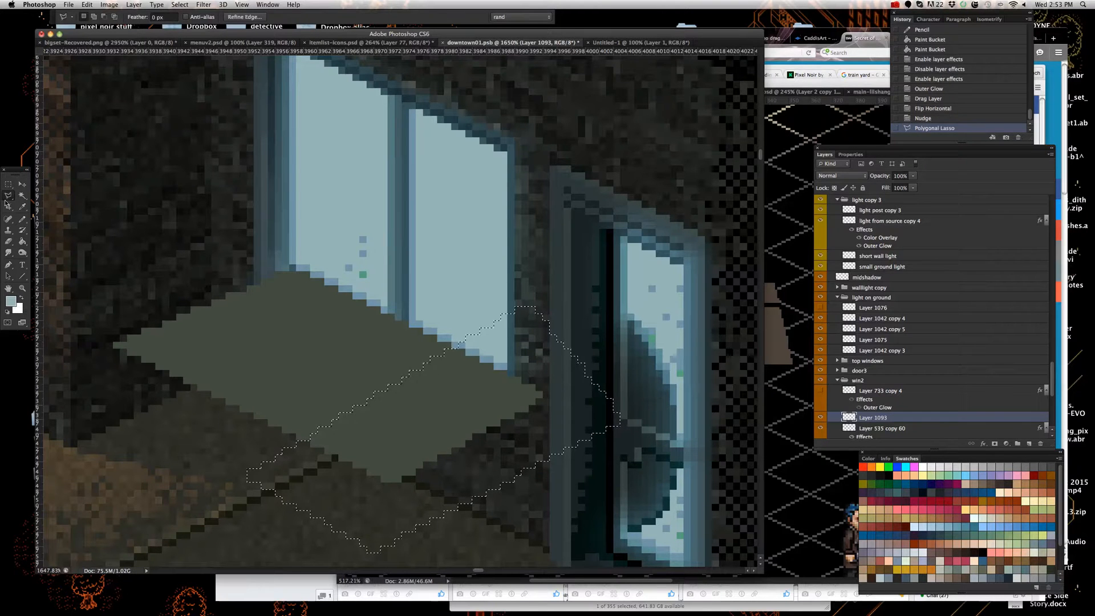
left_click(21, 184)
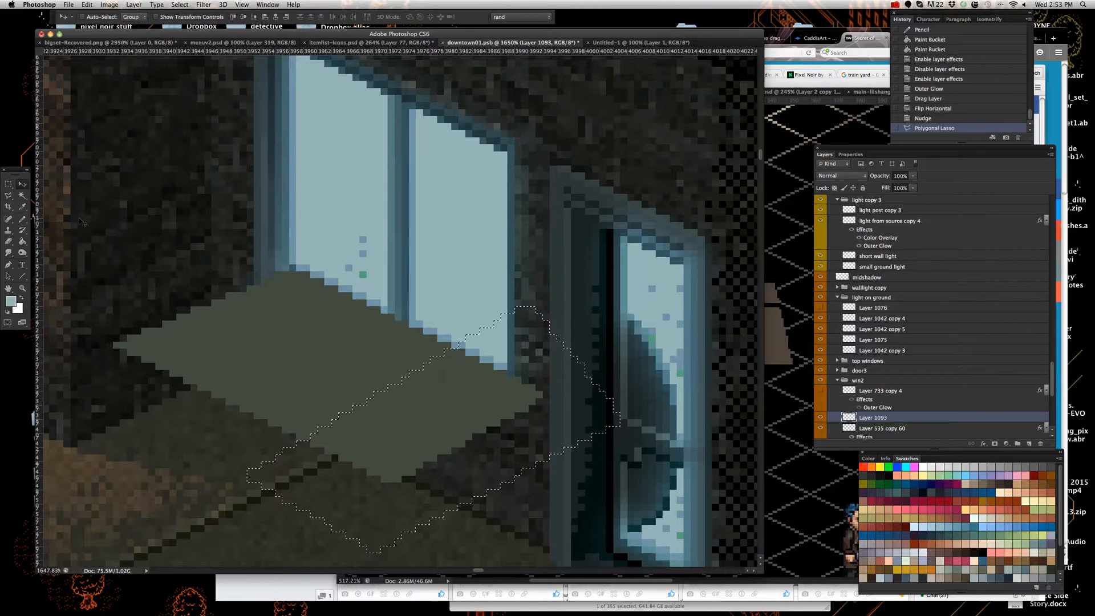
key("Left")
key("Left")
key("Left")
key("Left")
key("Left")
key("Up")
key("Up")
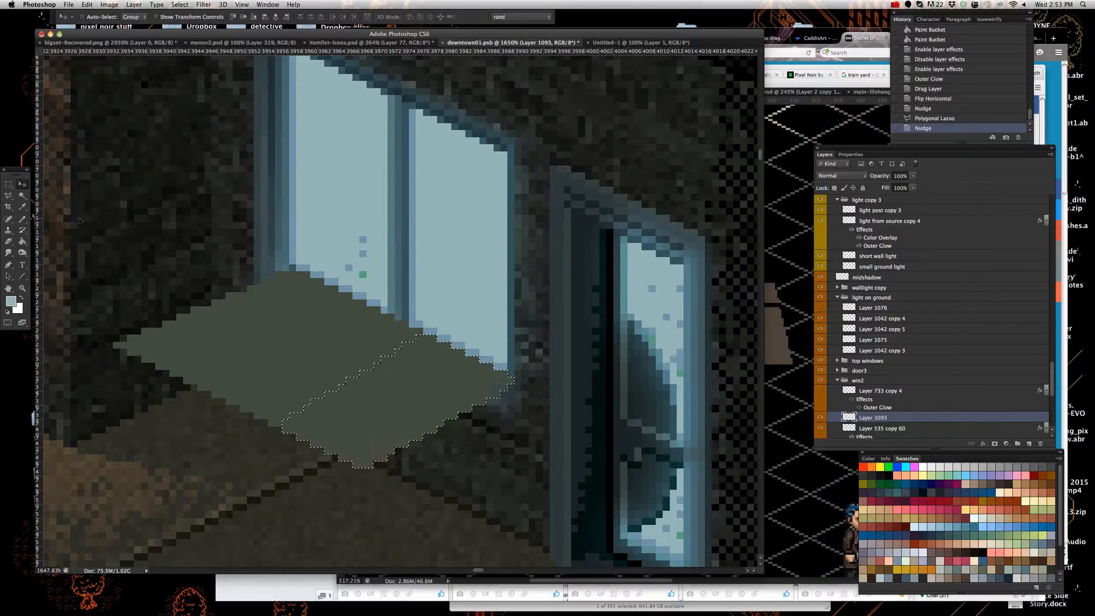
scroll(253, 270, "down", 3)
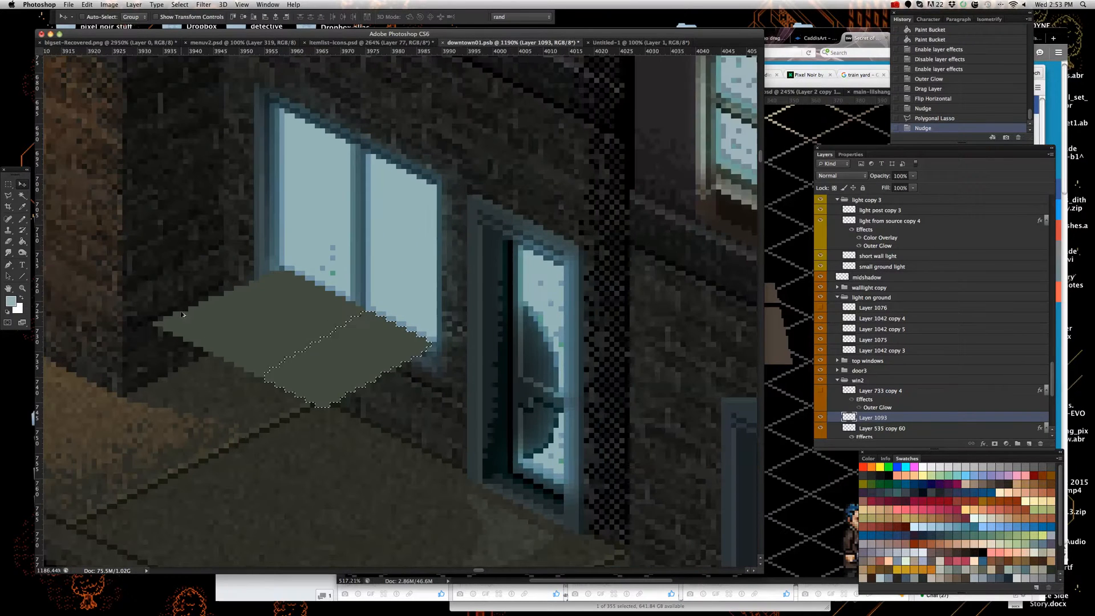
key("m")
key("super+d")
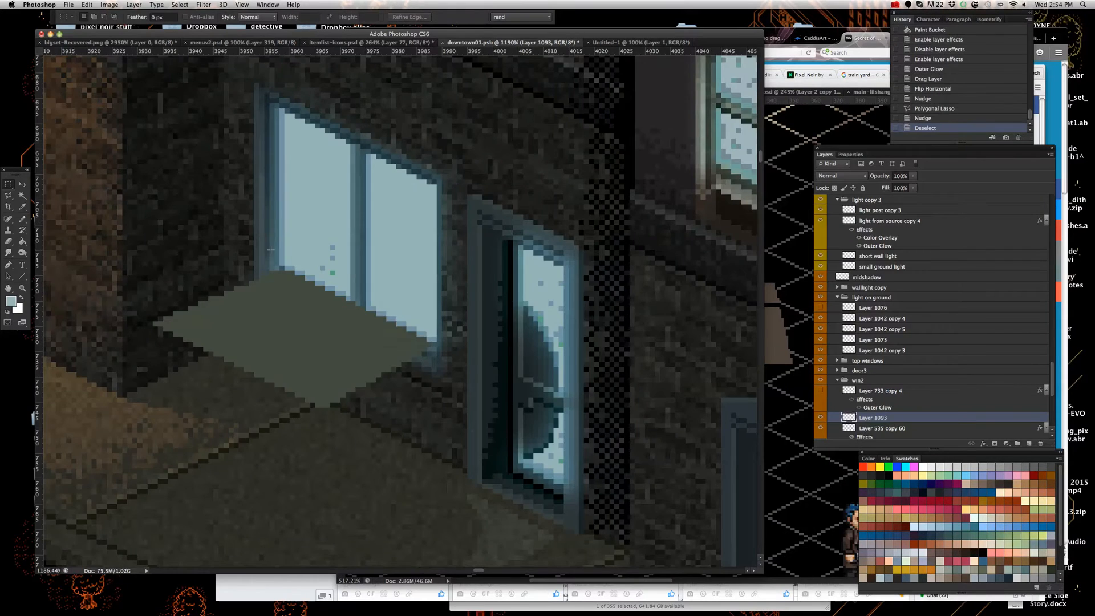
- Shift the light patch's hue by +67 with Hue/Saturation so it matches the window's blue tint
scroll(271, 268, "down", 6)
scroll(352, 254, "up", 5)
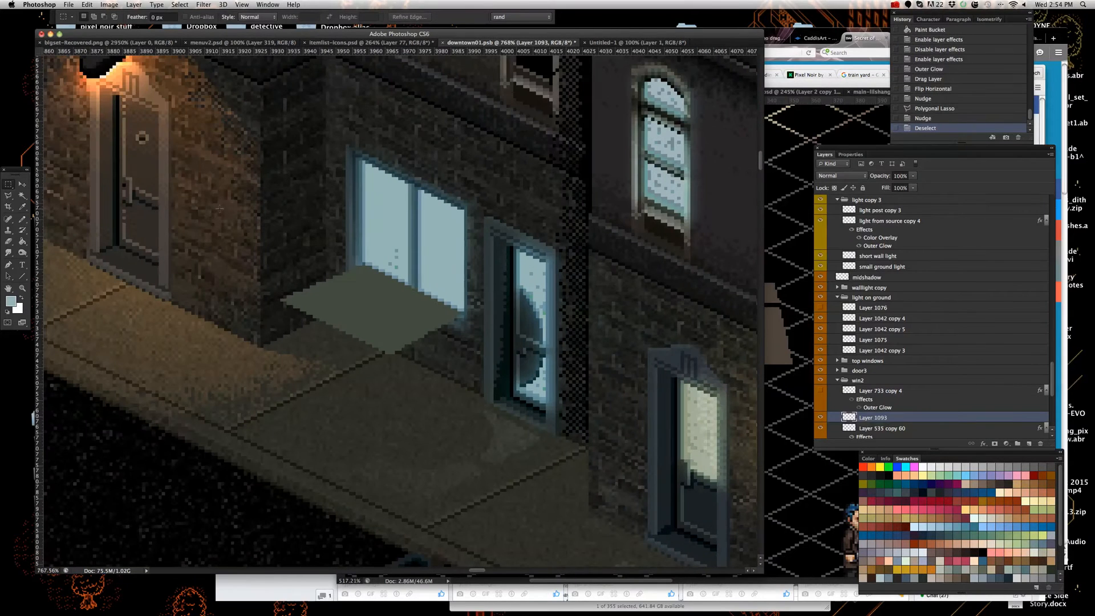
left_click(109, 4)
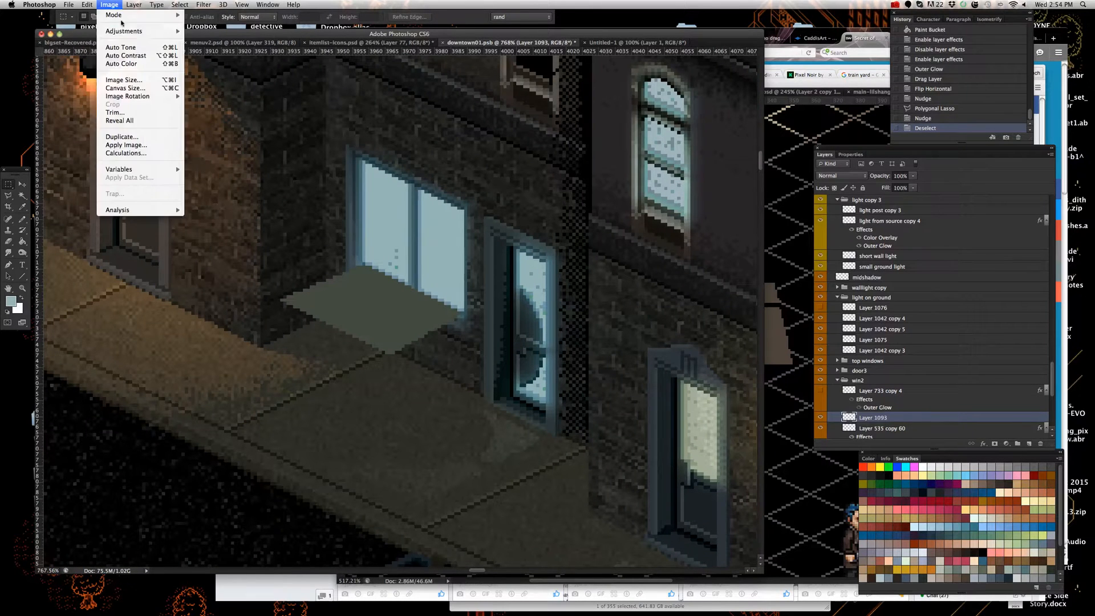
mouse_move(130, 32)
left_click(239, 81)
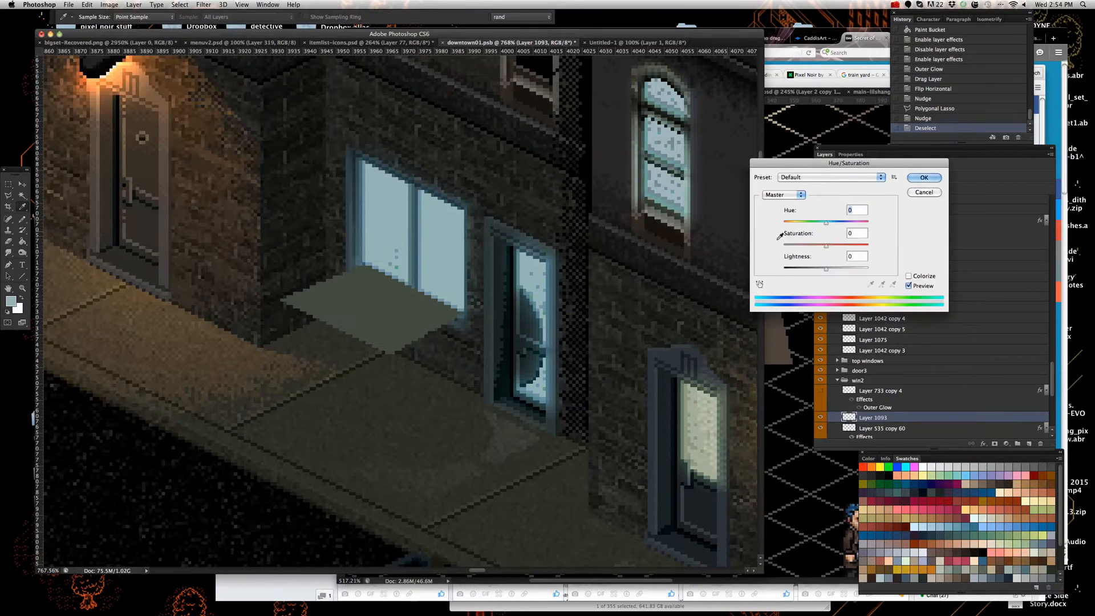
left_click_drag(824, 222, 849, 224)
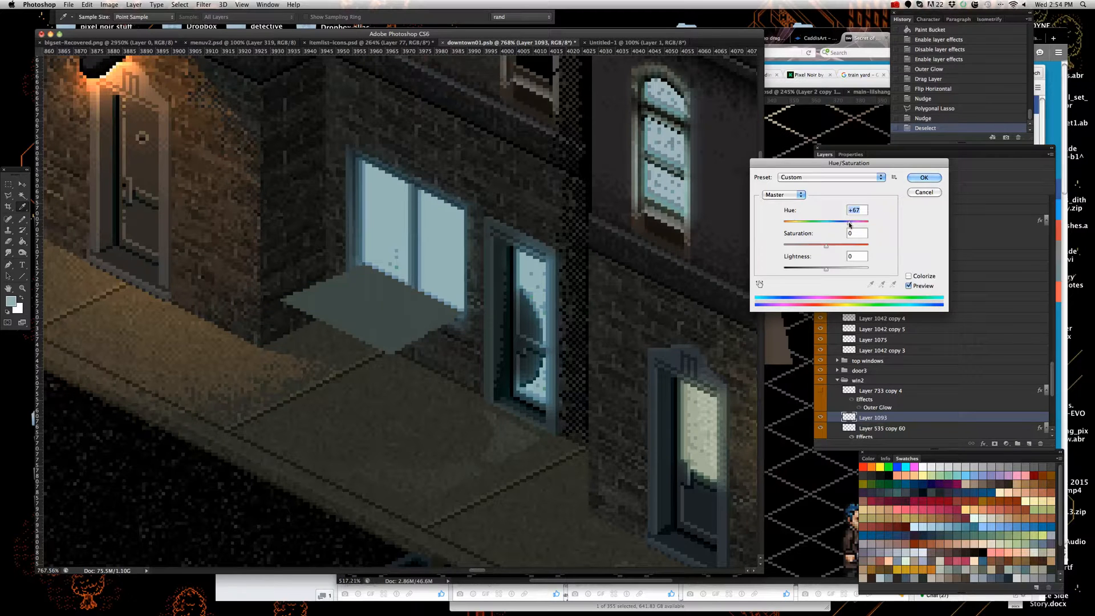
left_click(923, 178)
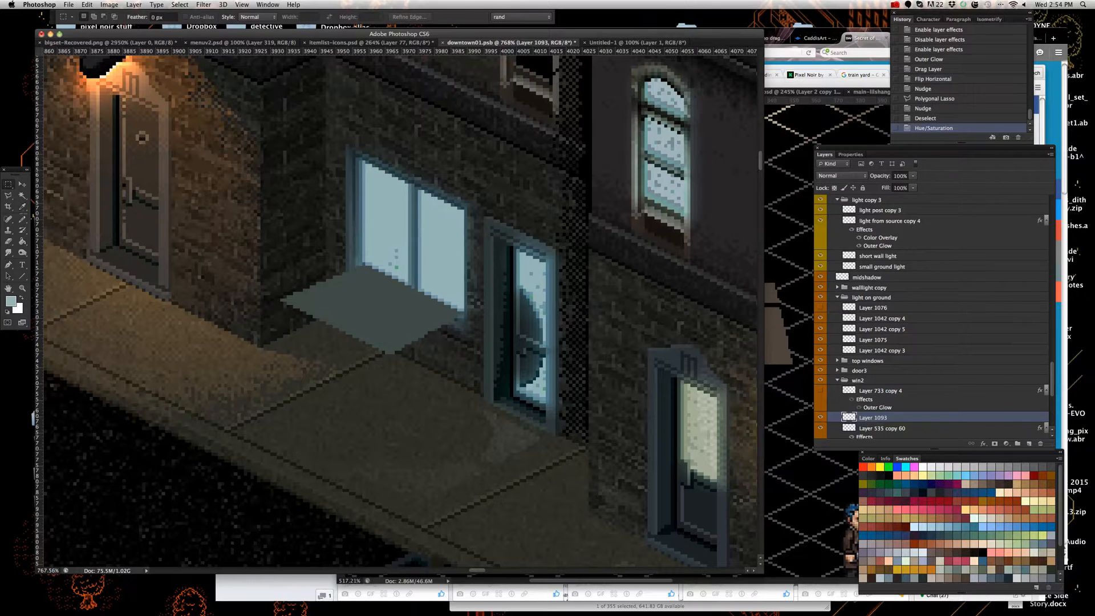
- Move the light patch diagonally down off the wall and out onto the sidewalk below the two-pane window
key("v")
scroll(245, 308, "down", 1)
scroll(245, 309, "up", 2)
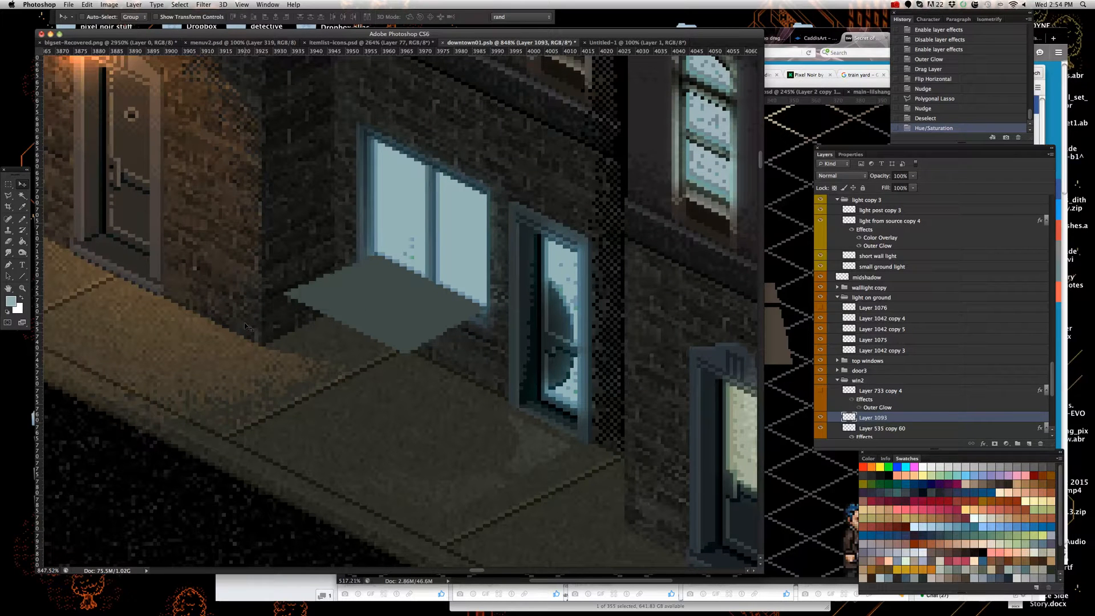
key("shift+Left")
key("shift+Down")
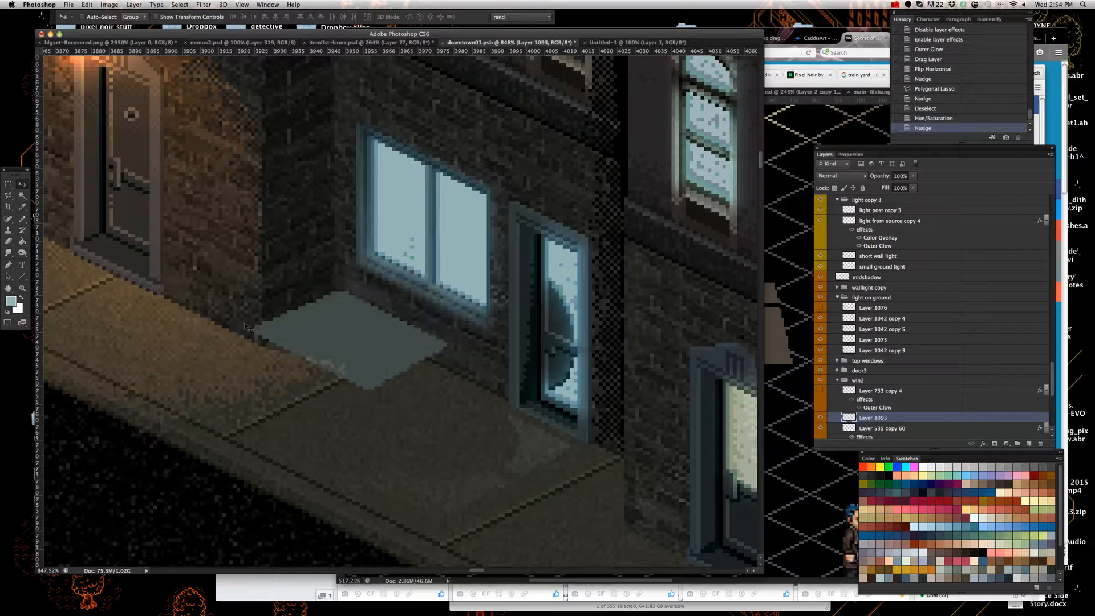
key("shift+Down")
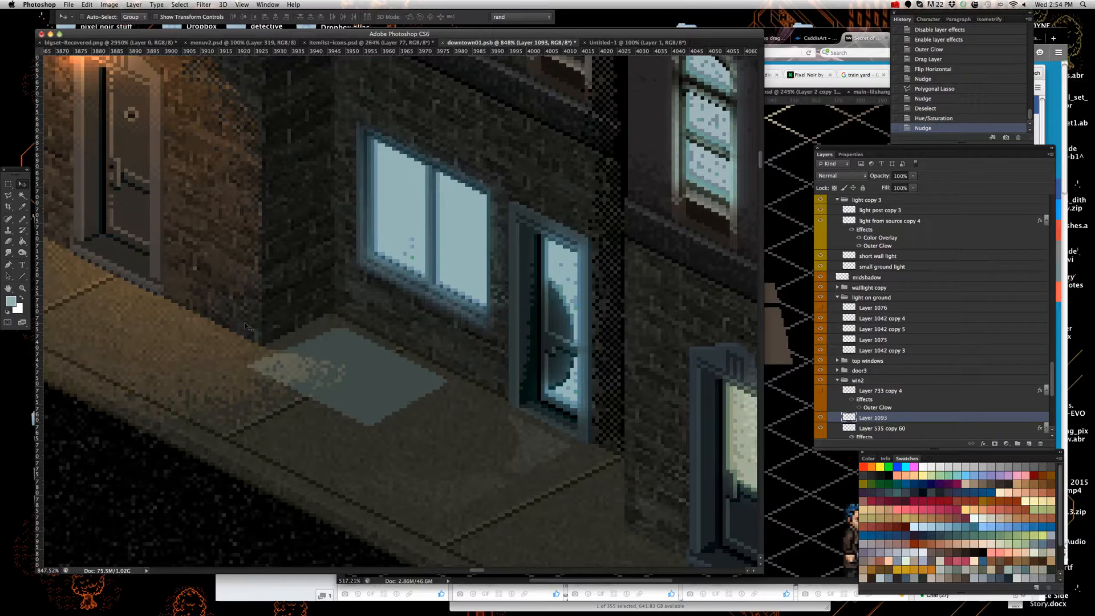
key("shift+Down")
key("shift+Left")
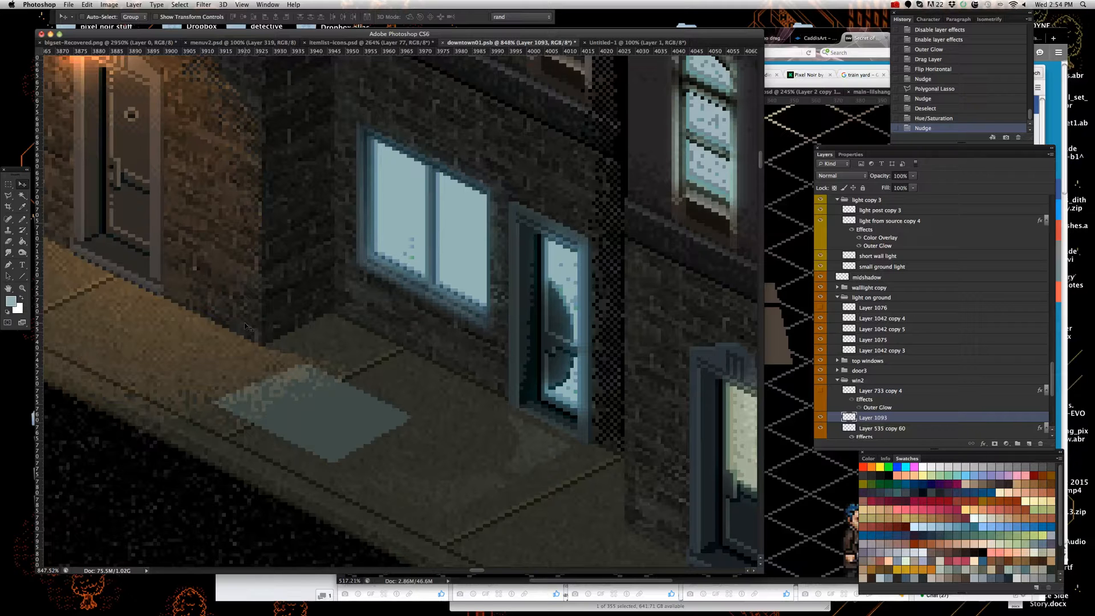
- Nudge the light patch back up along the isometric diagonal, closer to the wall under the window
key("Right")
key("Right")
key("Up")
key("Right")
key("Right")
key("Up")
key("Right")
key("Right")
key("Up")
key("Right")
key("Up")
key("Right")
key("Up")
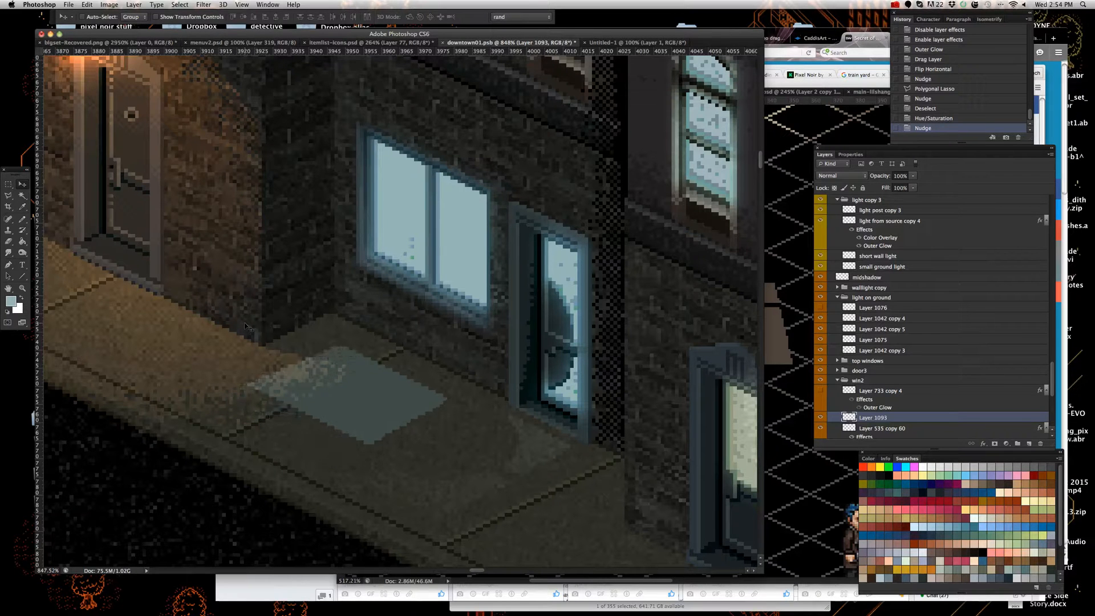
- Duplicate Layer 1093 and nudge the copy diagonally down toward the curb to lengthen the light patch
scroll(928, 379, "down", 3)
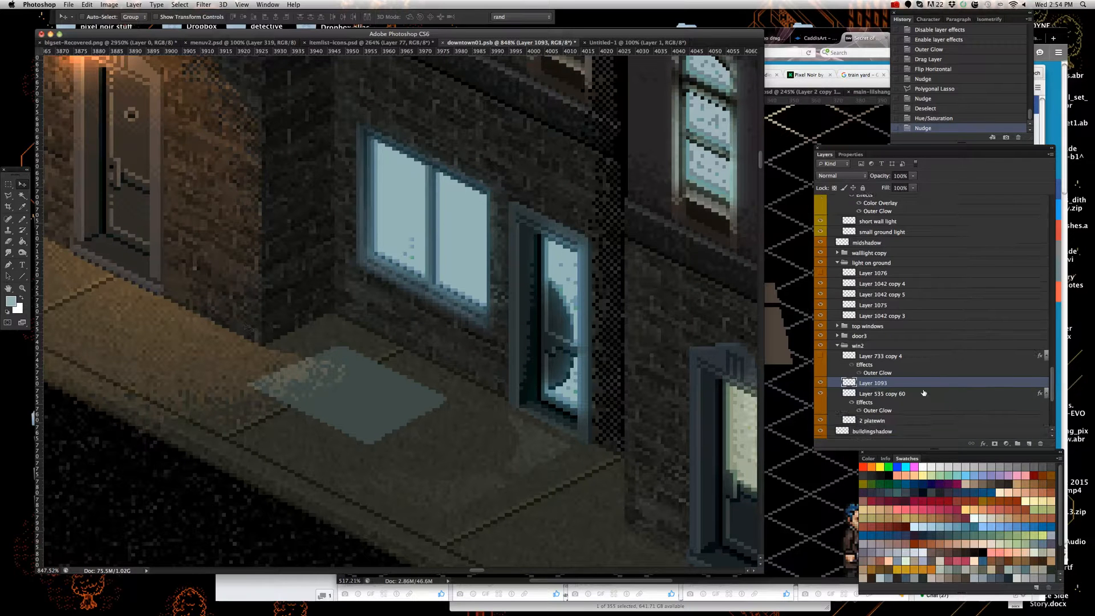
right_click(924, 384)
left_click(940, 349)
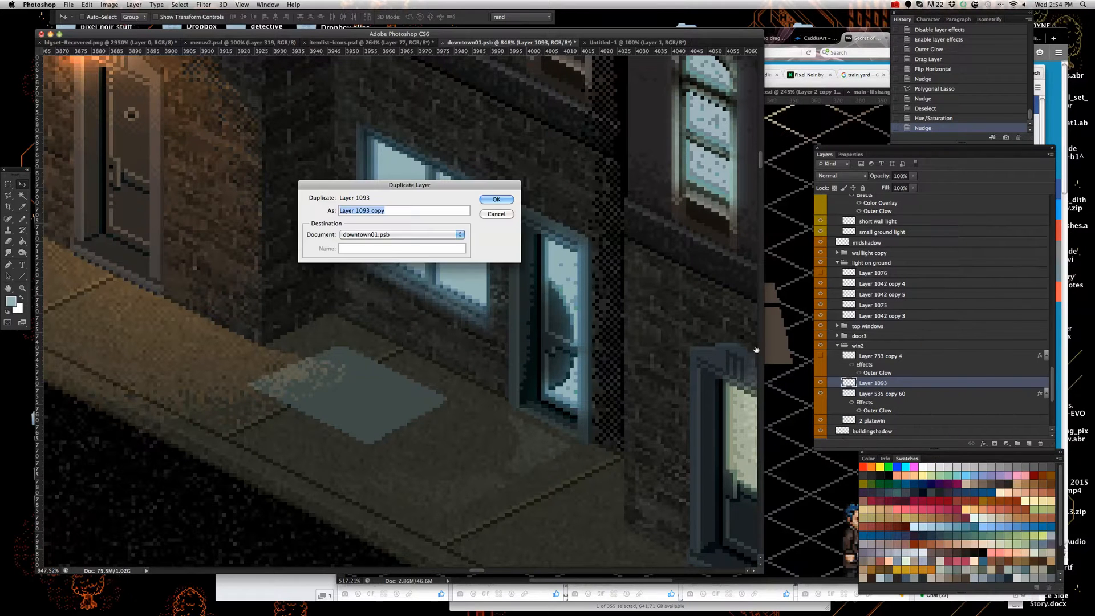
left_click(498, 200)
key("Left")
key("Left")
key("Down")
key("Down")
key("Left")
key("Left")
key("Left")
key("Down")
key("Left")
key("Left")
key("Left")
key("Down")
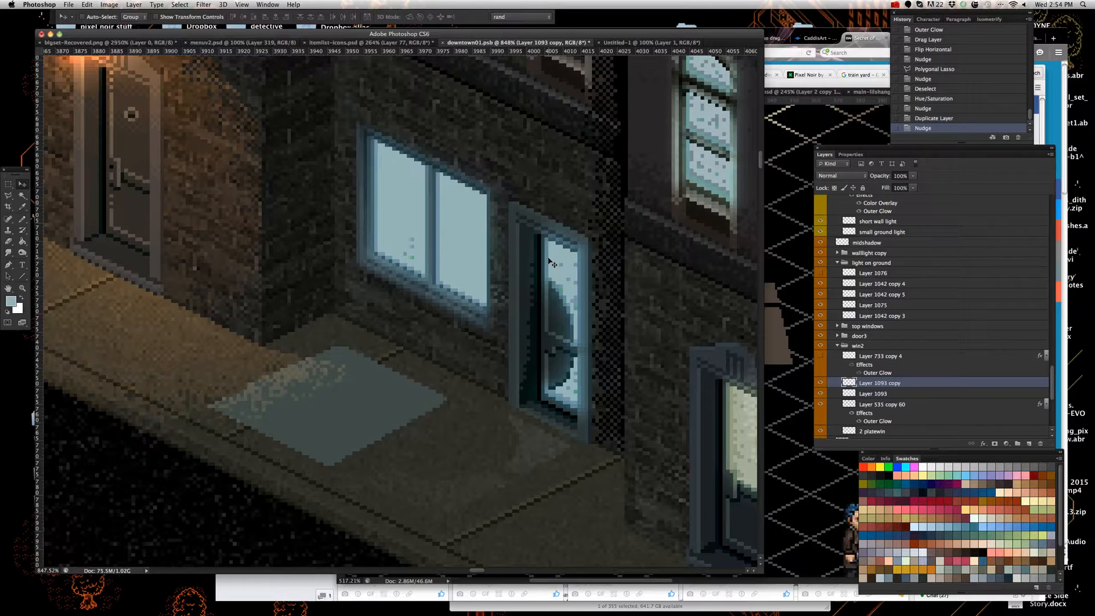
- Duplicate the shifted patch once more, nudge it slightly to extend the light, and merge the three patch layers
right_click(944, 383)
left_click(969, 346)
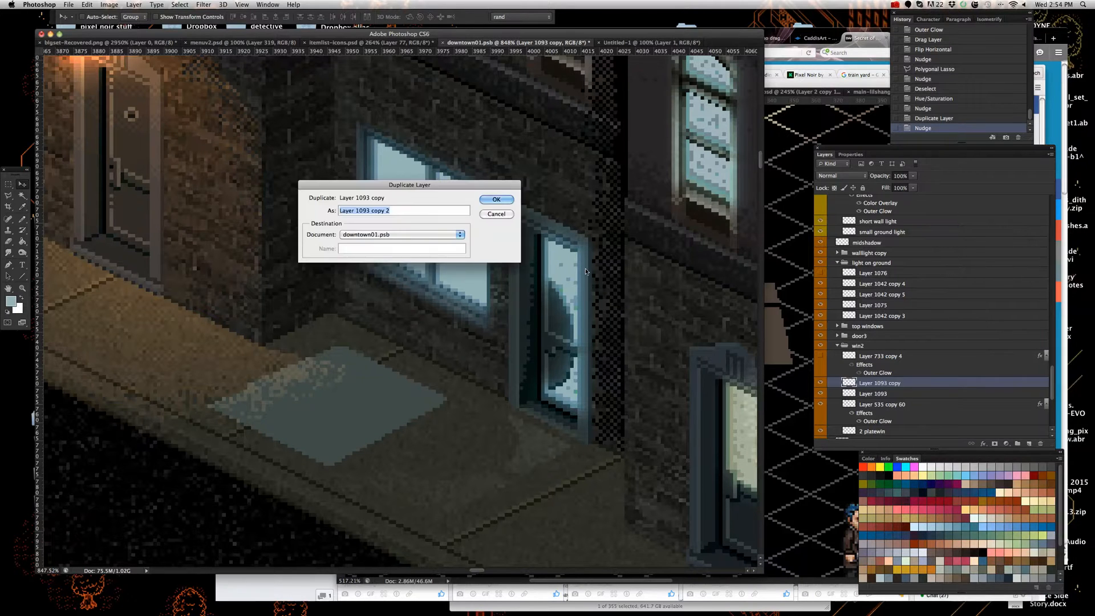
left_click(496, 199)
key("Right")
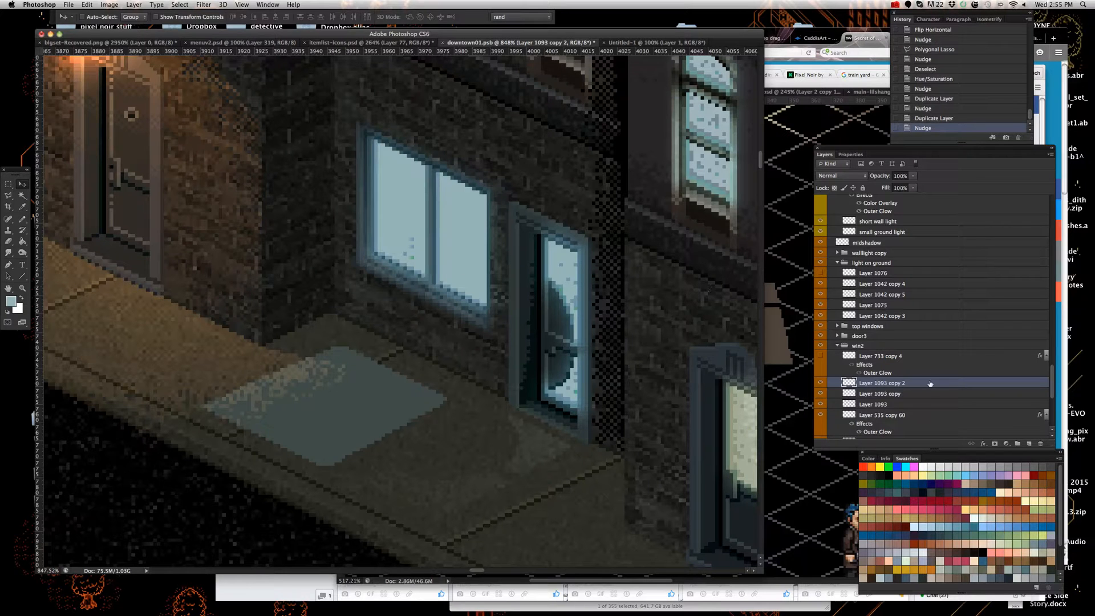
left_click(924, 405, "shift")
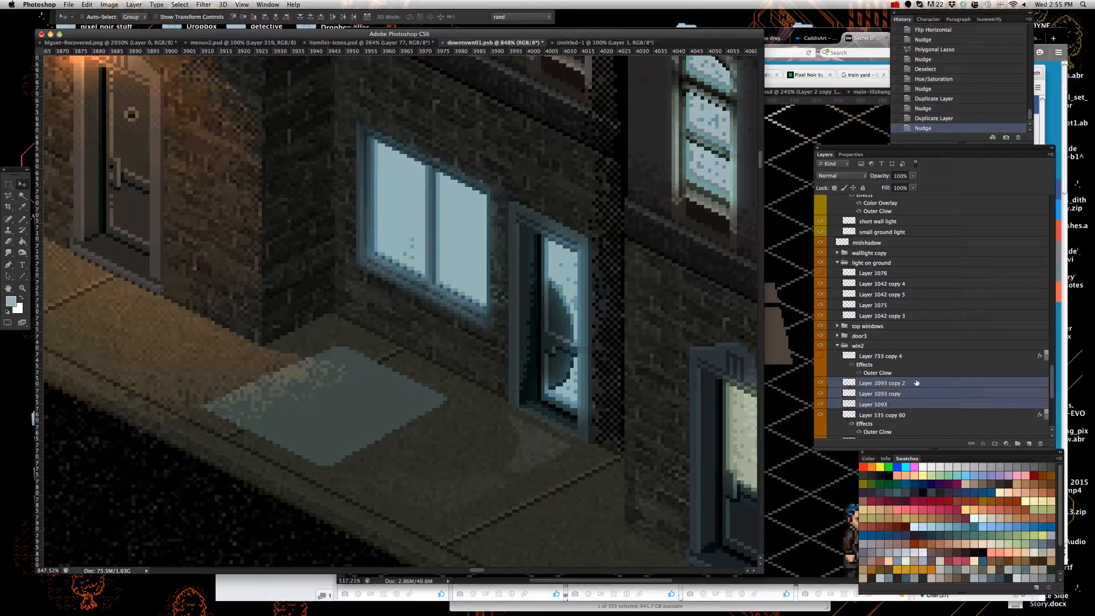
right_click(920, 397)
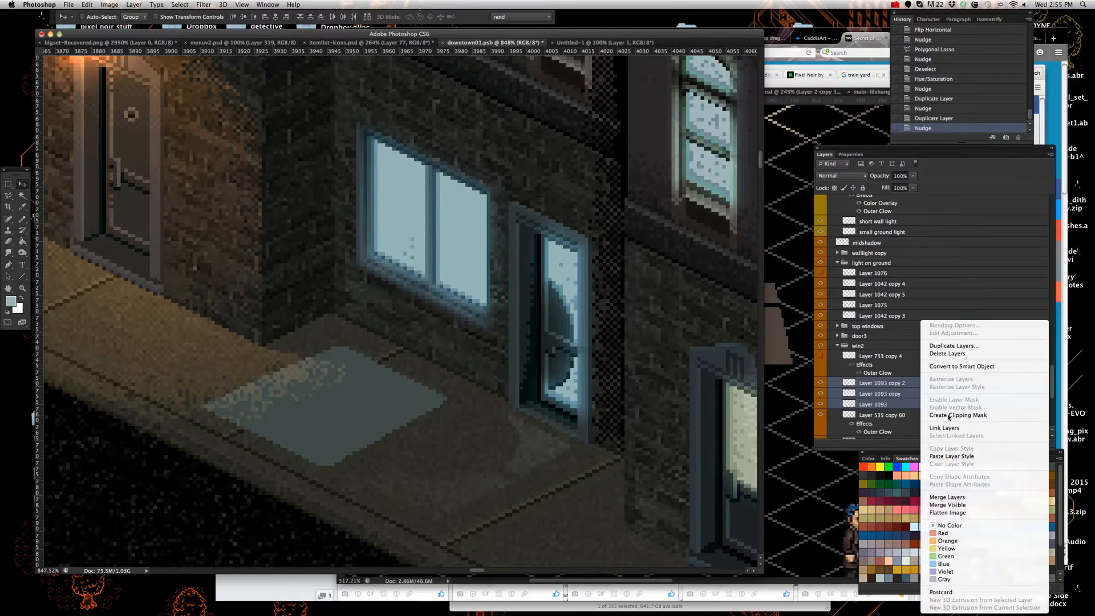
left_click(965, 498)
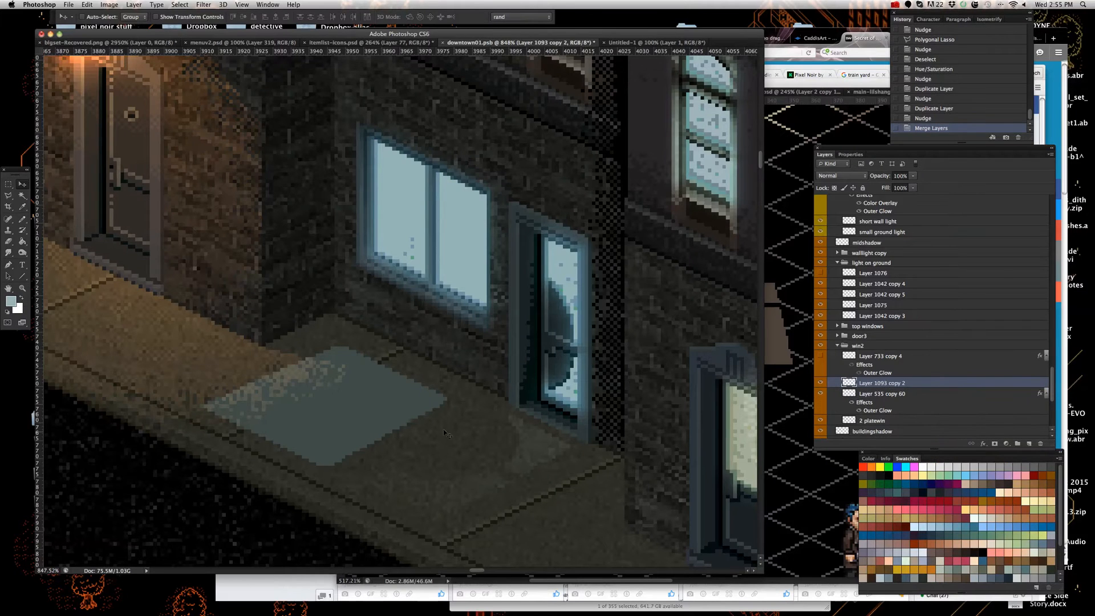
- Cut a thin diagonal strip from the light patch with the Polygonal Lasso as the window divider's shadow, and deselect
scroll(443, 429, "down", 5)
scroll(327, 422, "up", 3)
scroll(327, 422, "up", 2)
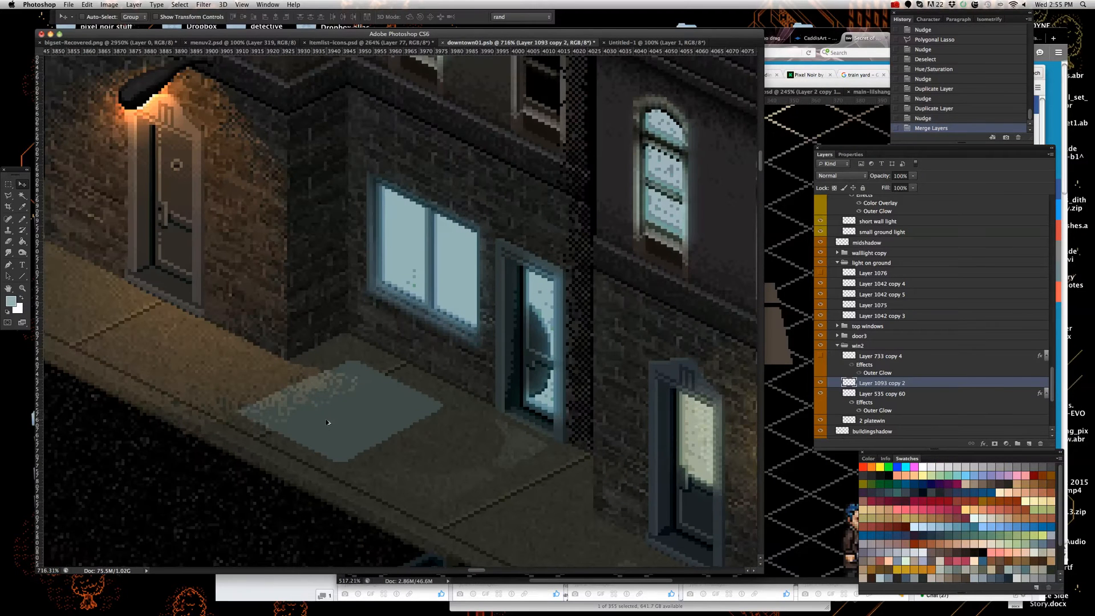
left_click(8, 197)
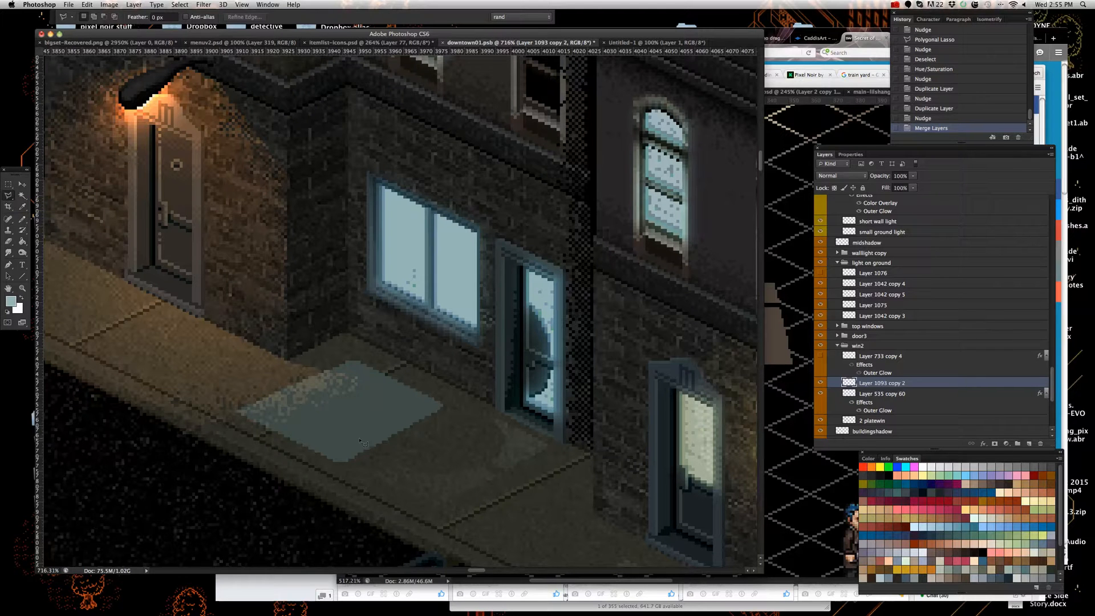
scroll(313, 449, "up", 2)
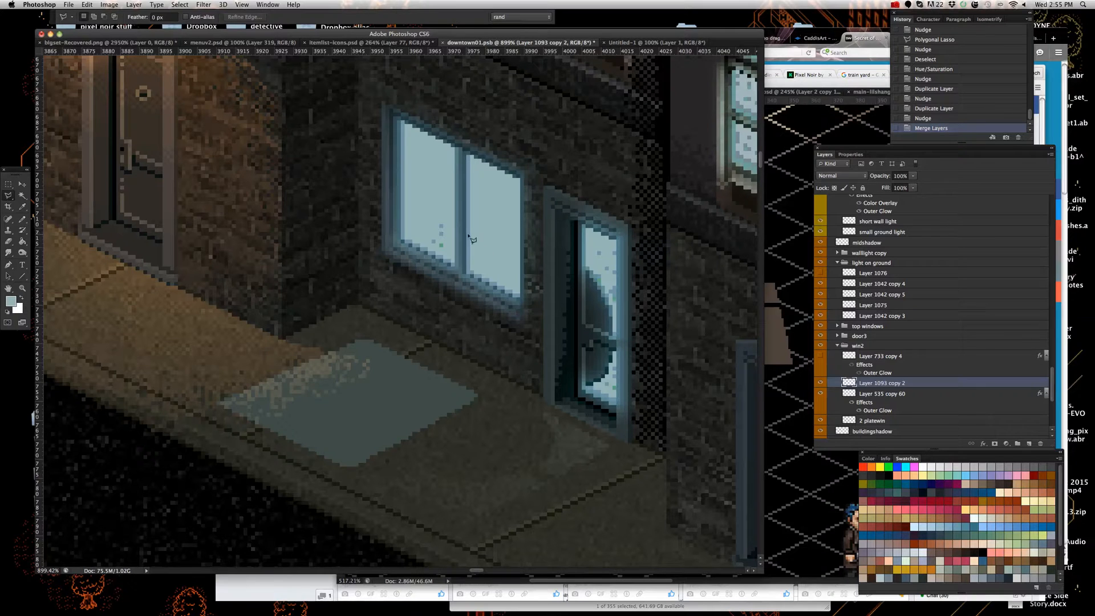
left_click(415, 361)
left_click(283, 438)
double_click(428, 366)
key("Delete")
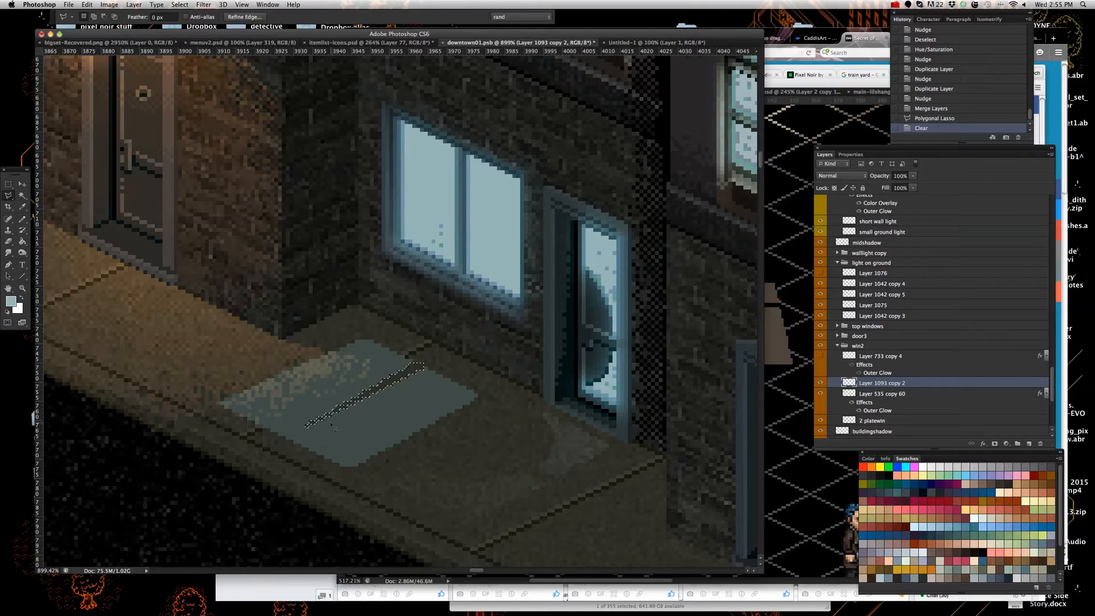
scroll(342, 413, "down", 3)
scroll(387, 412, "up", 6)
scroll(392, 416, "down", 5)
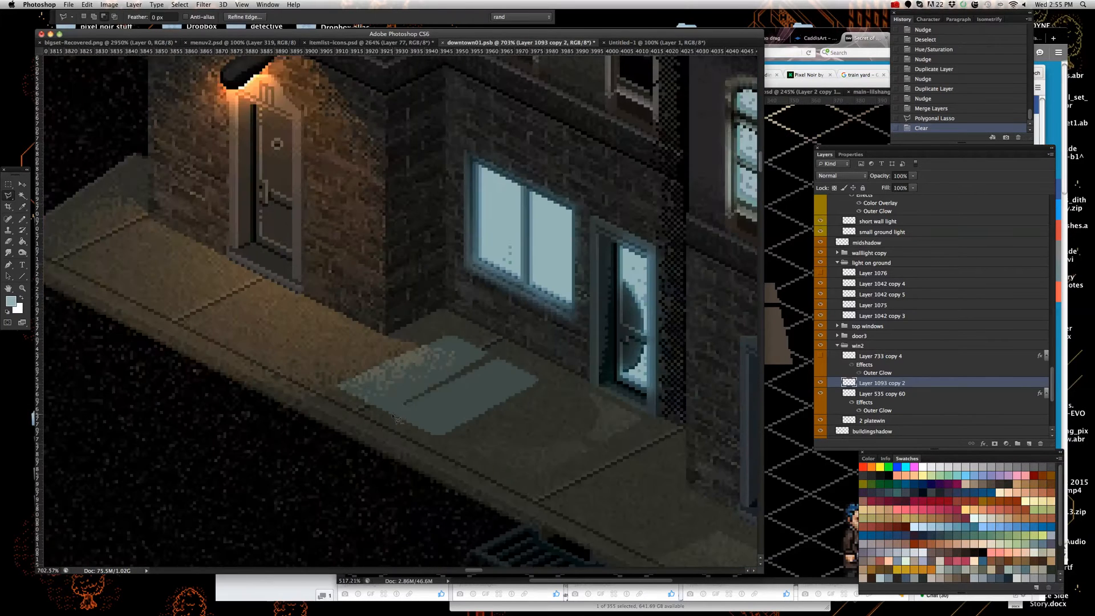
scroll(397, 418, "up", 4)
scroll(396, 417, "down", 1)
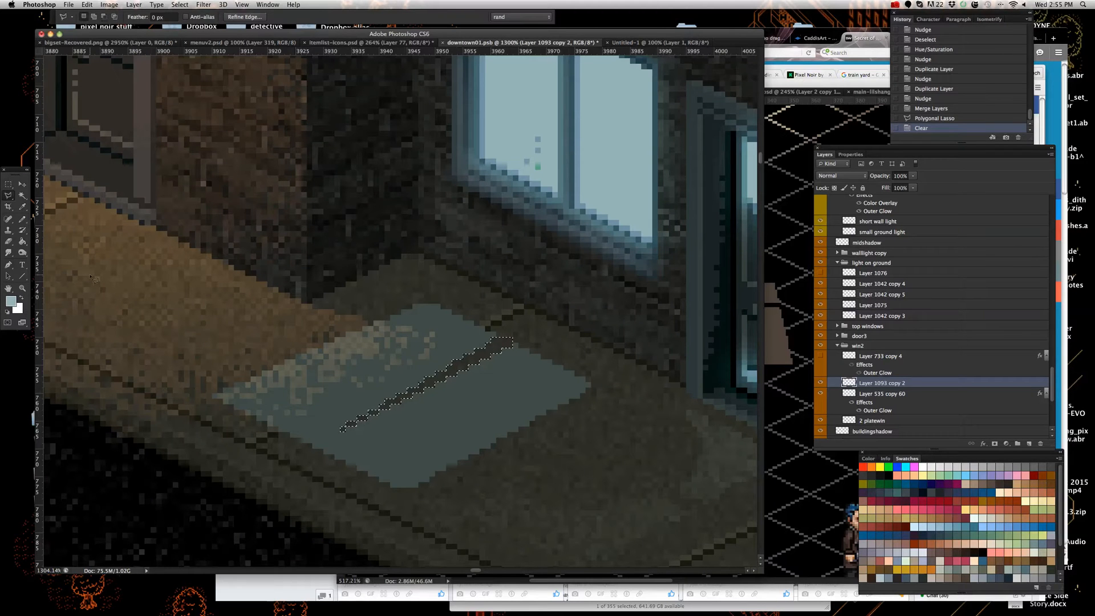
key("m")
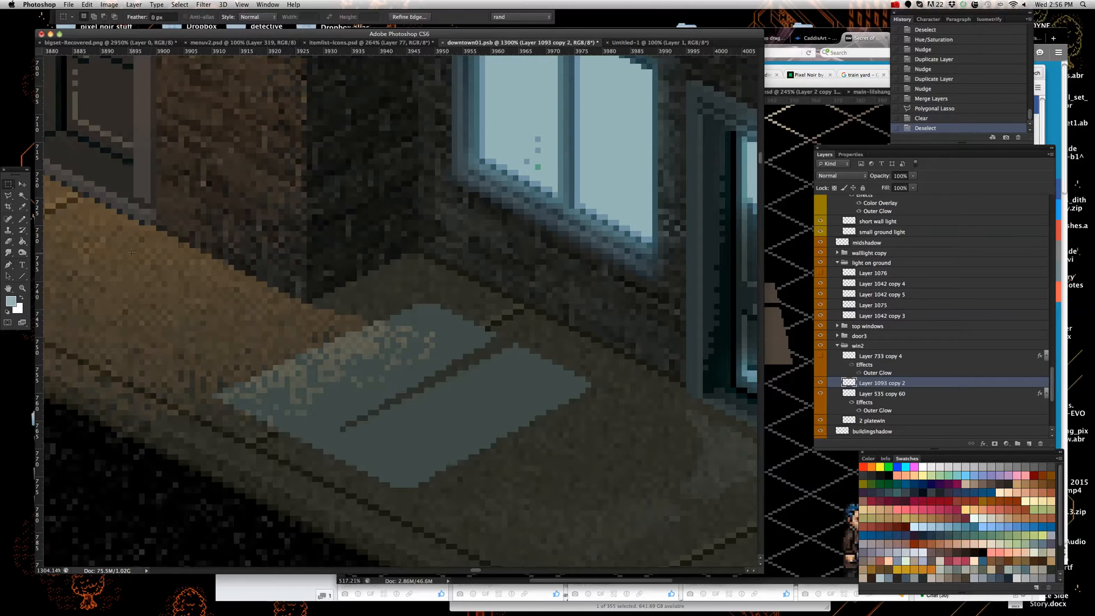
key("ctrl+d")
- Set up the Eraser with a soft round 43 px brush at 30% opacity
scroll(131, 253, "down", 5)
scroll(303, 338, "up", 2)
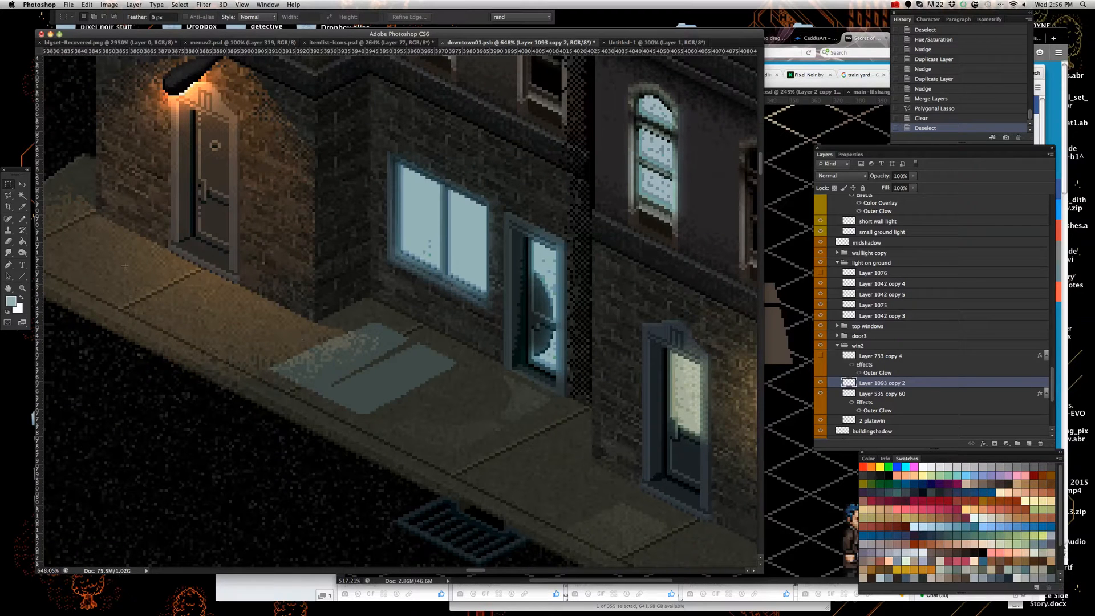
left_click(9, 242)
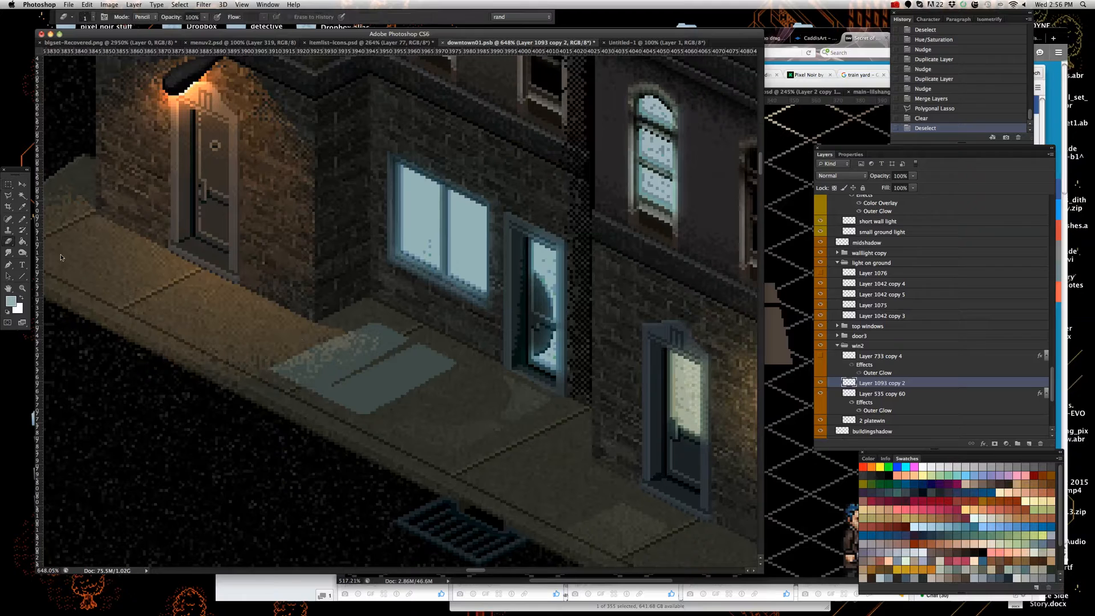
right_click(261, 367)
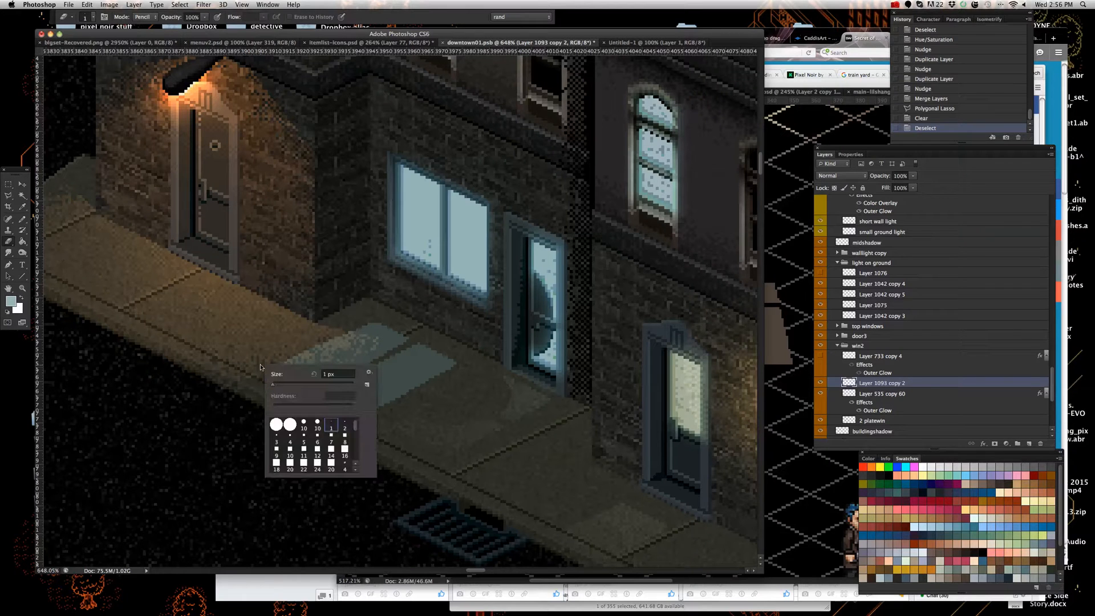
left_click(307, 427)
left_click(22, 219)
left_click(12, 242)
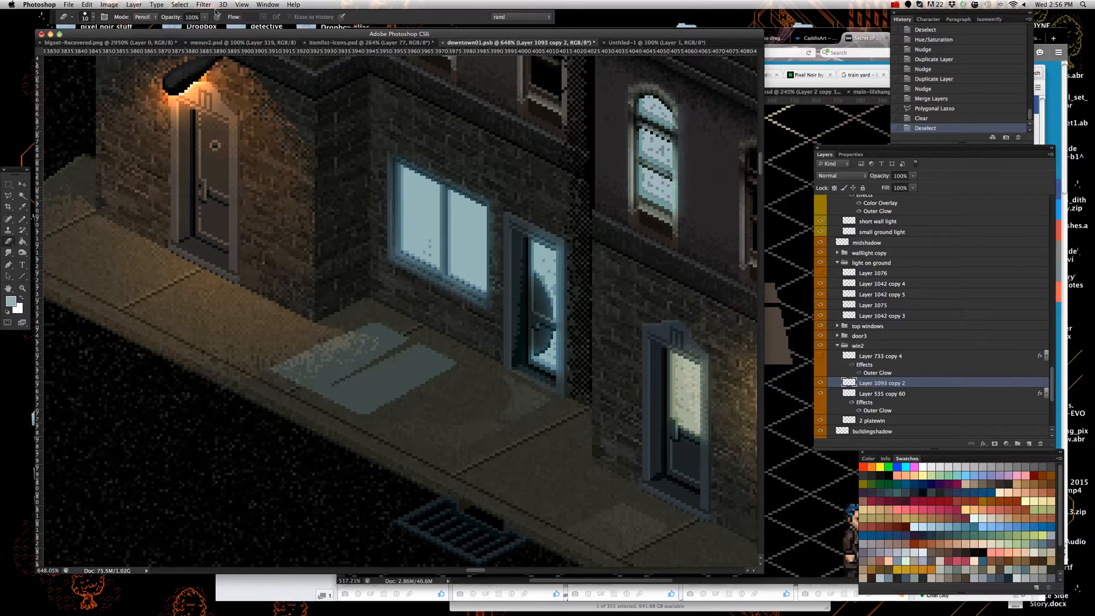
left_click(192, 17)
type("30")
right_click(276, 392)
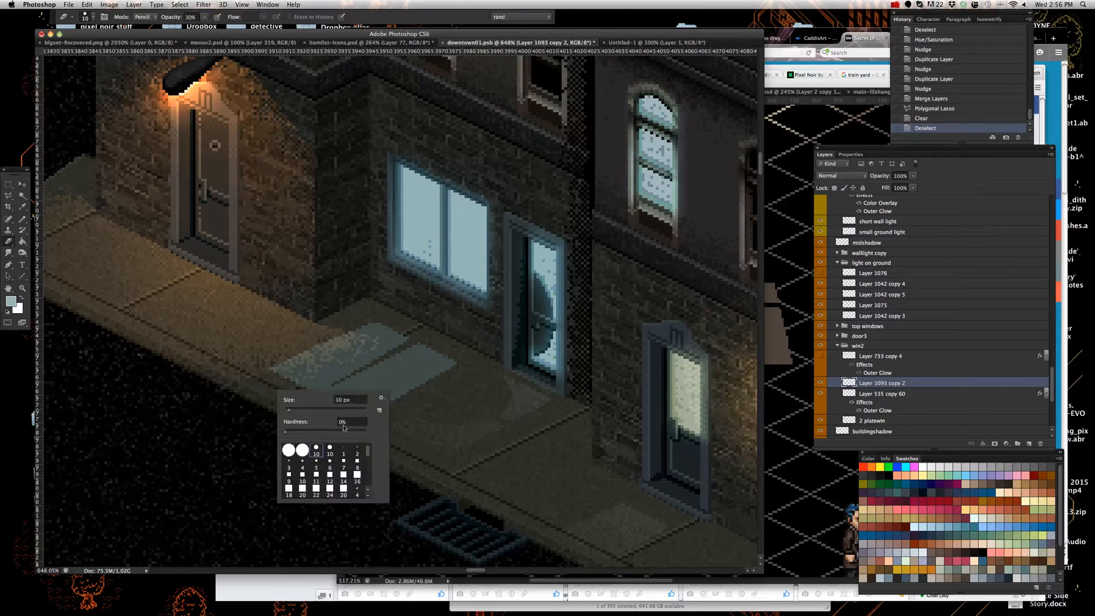
left_click(306, 409)
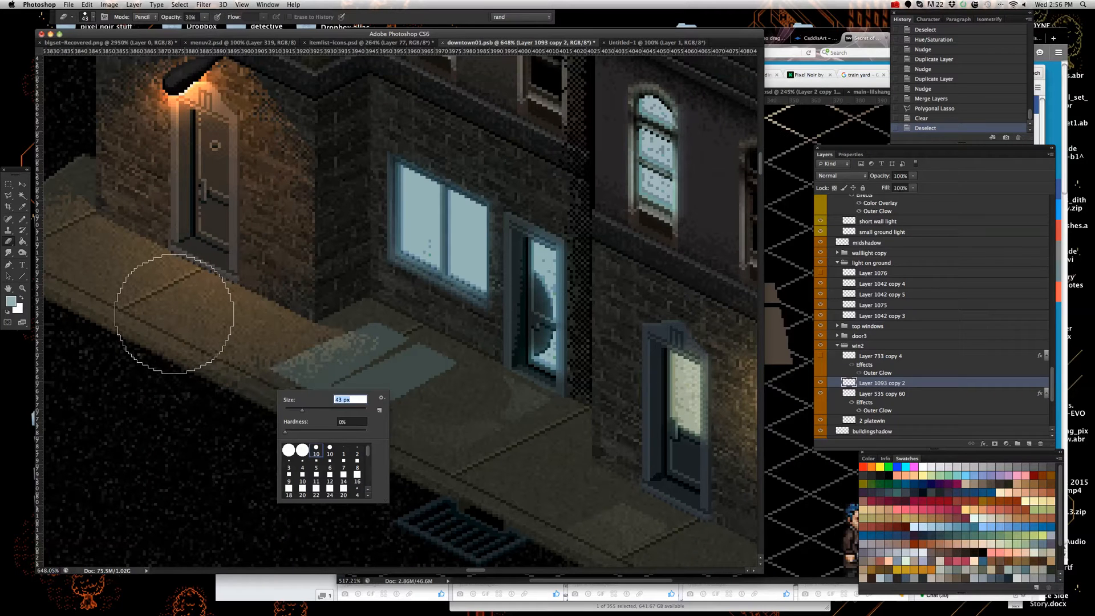
- Fade the light patch's outer curb-side edges with several soft Eraser dabs
left_click(174, 313)
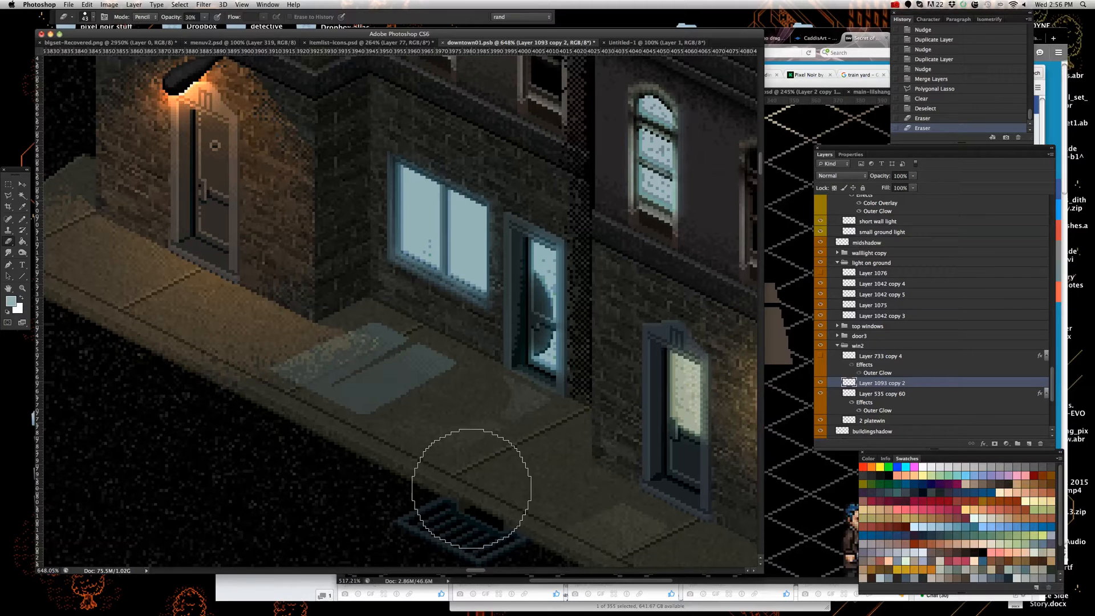
left_click(471, 488)
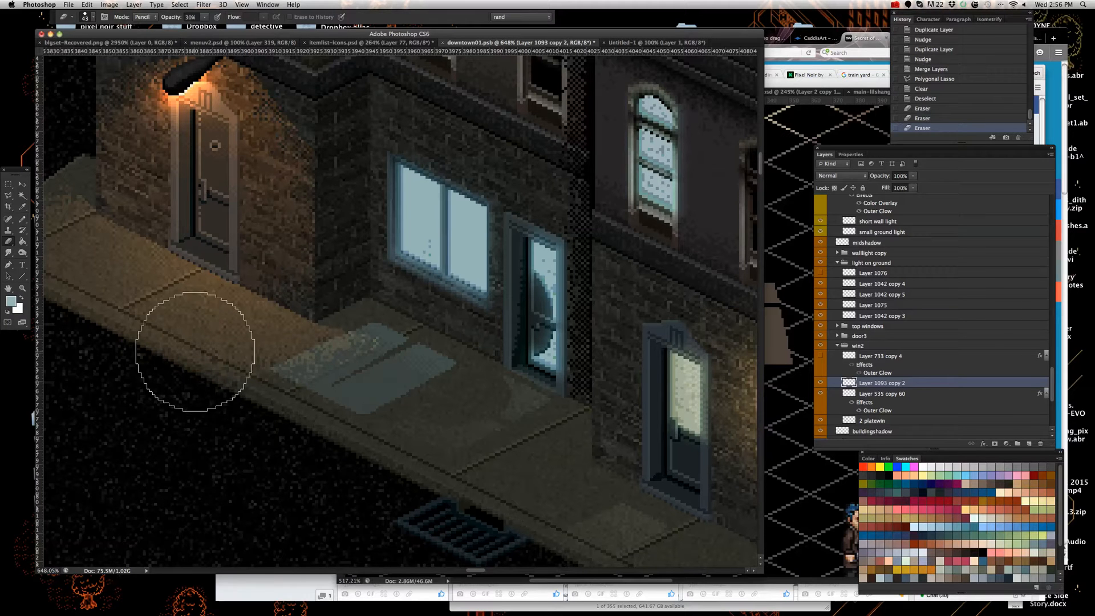
left_click(189, 350)
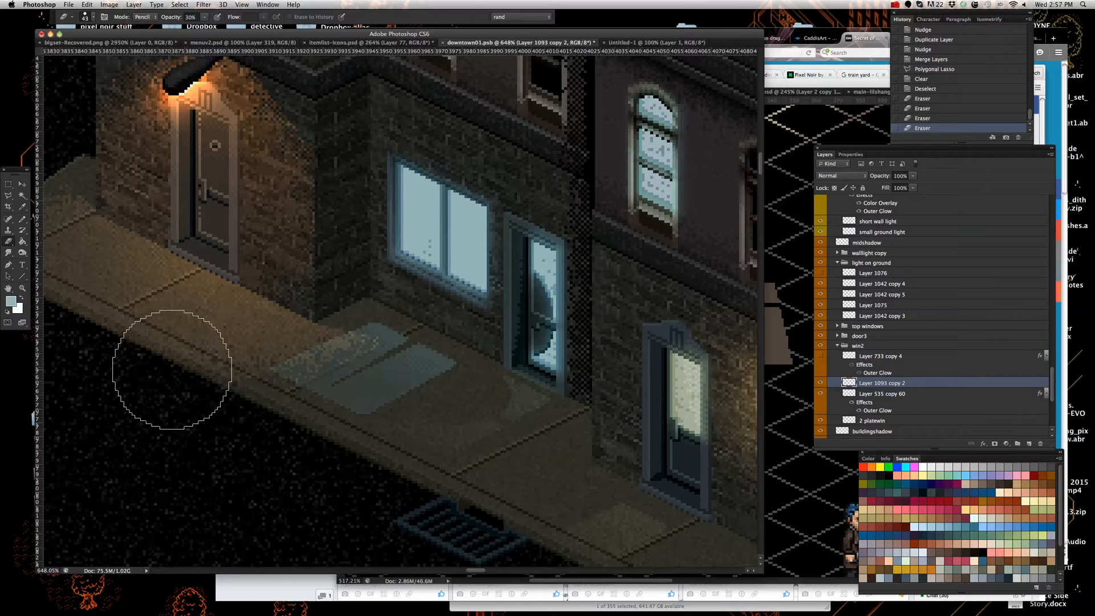
left_click(173, 376)
left_click(441, 490)
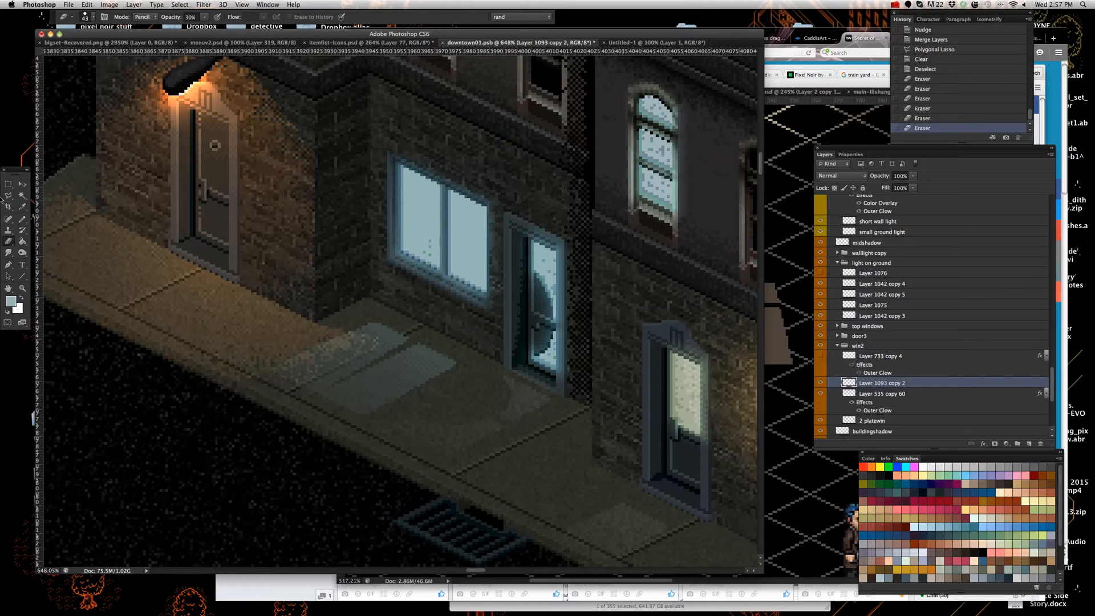
- Set the merged light patch layer's blend mode to Color Dodge
left_click(23, 184)
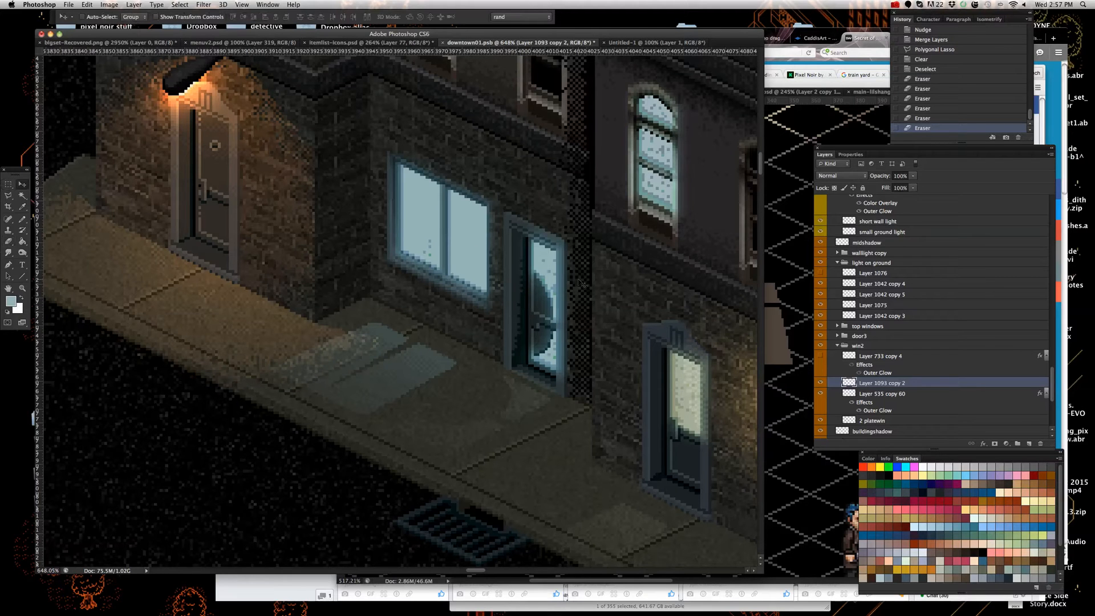
left_click(858, 178)
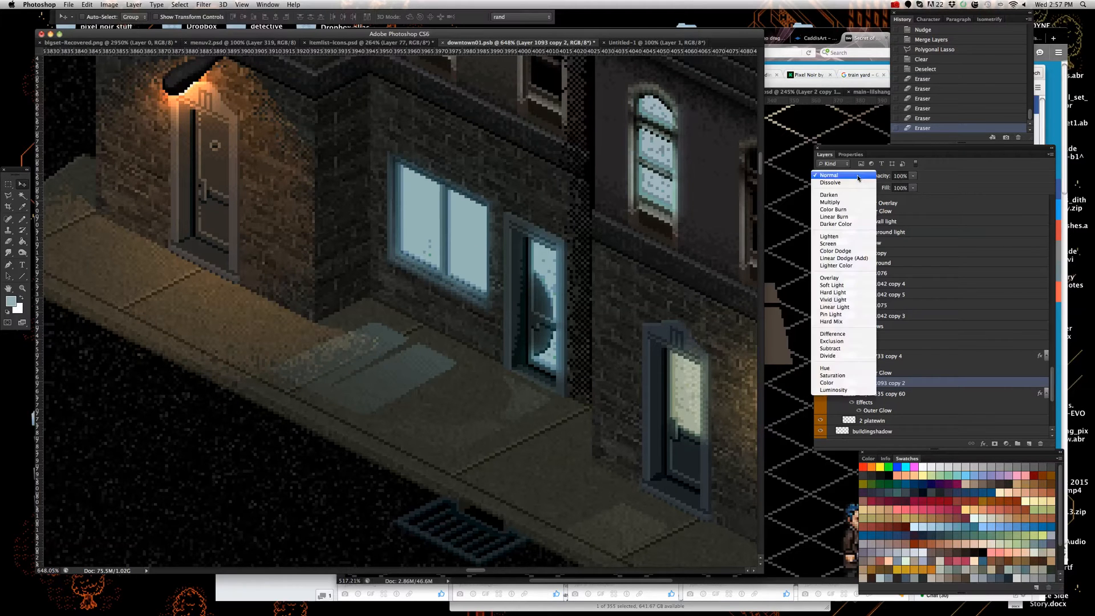
left_click(855, 252)
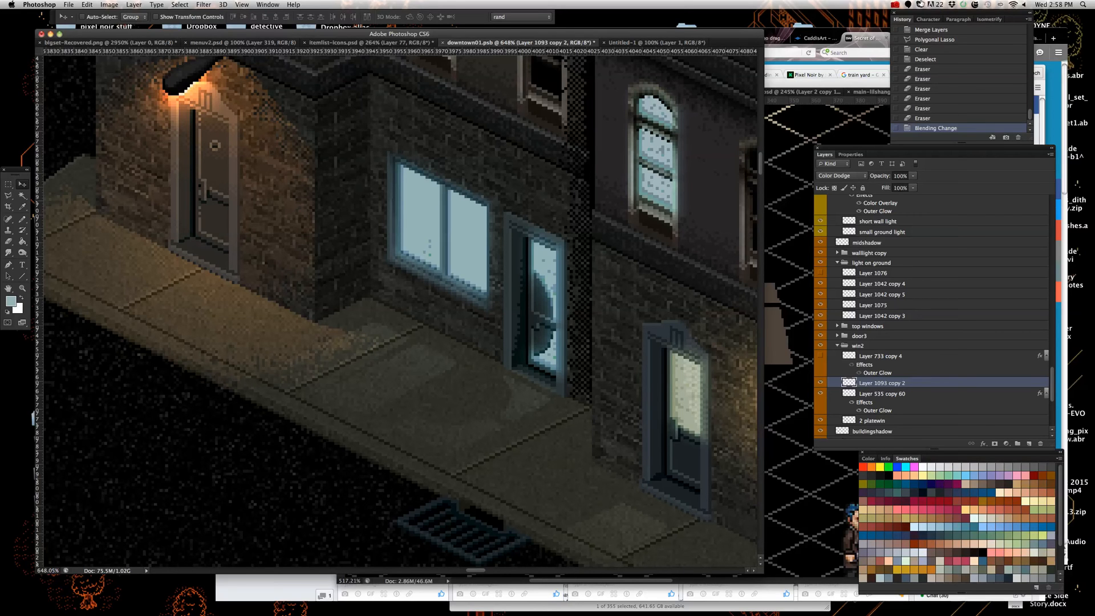
left_click(898, 5)
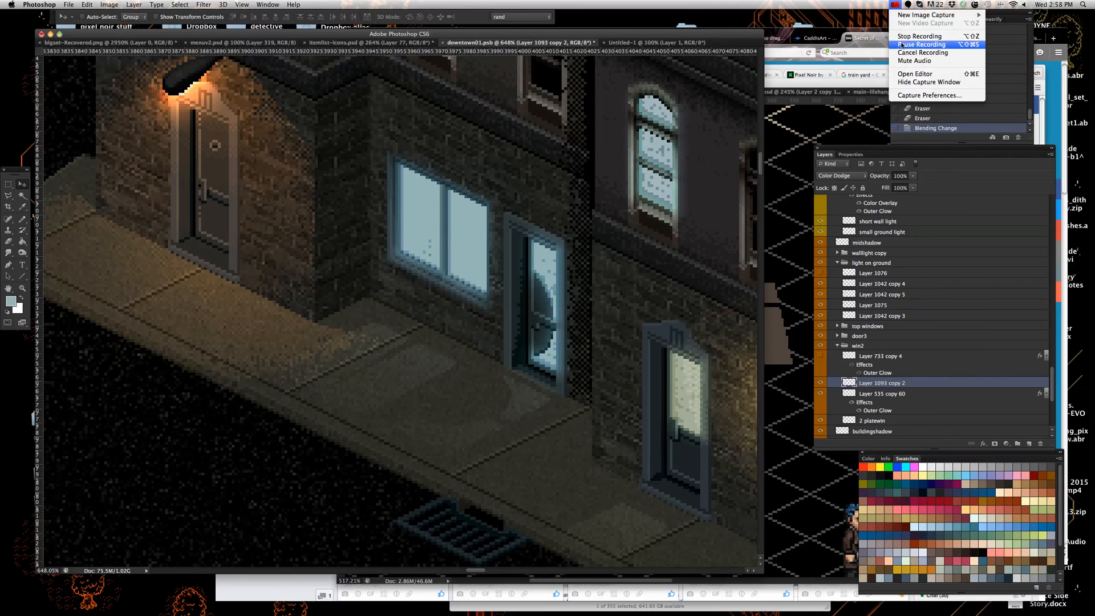